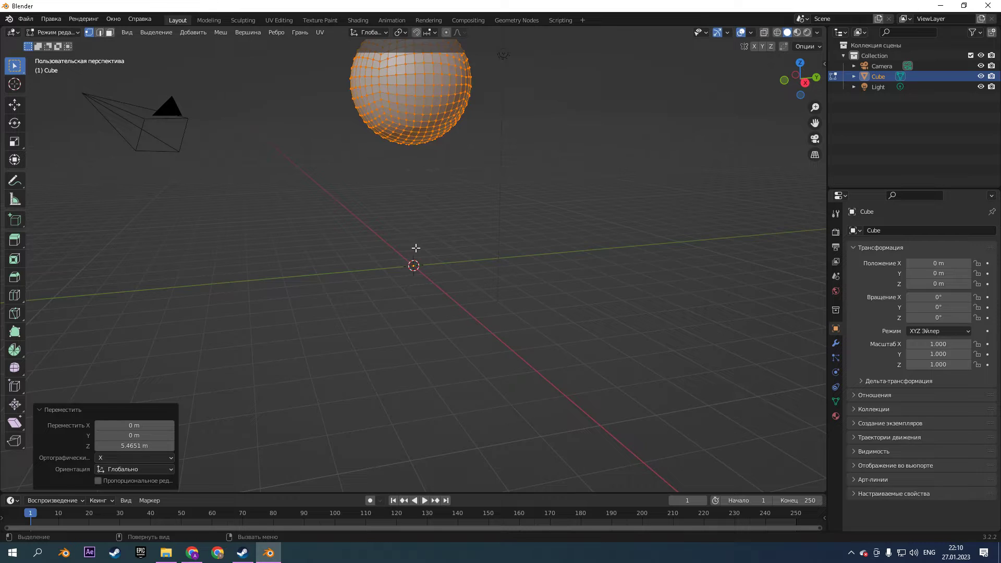
Return to Object Mode, add a plane at the origin and scale it up about 6.4 times as the floor
click(427, 207)
key(Tab)
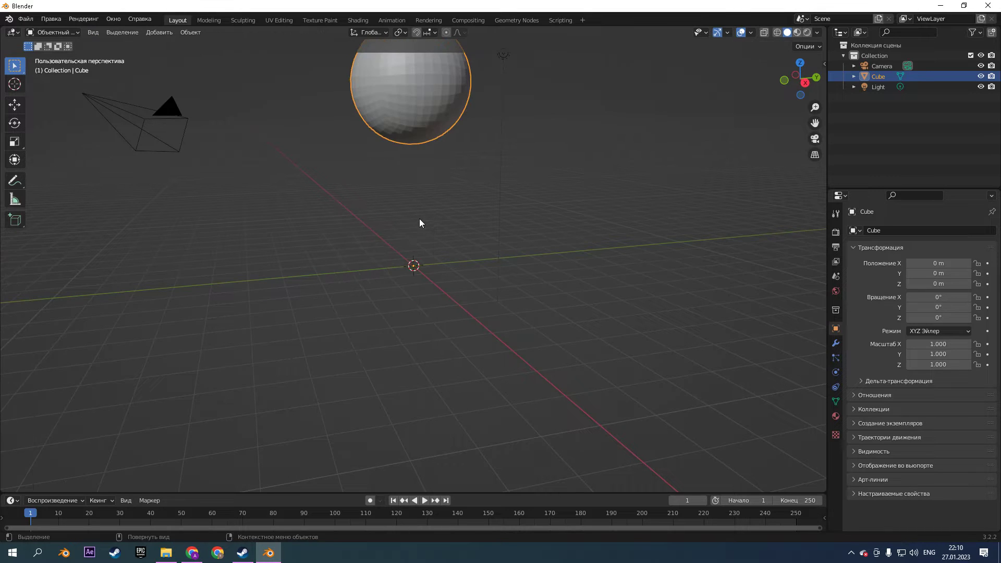
click(412, 229)
key(shift+a)
mouse_move(411, 229)
click(450, 228)
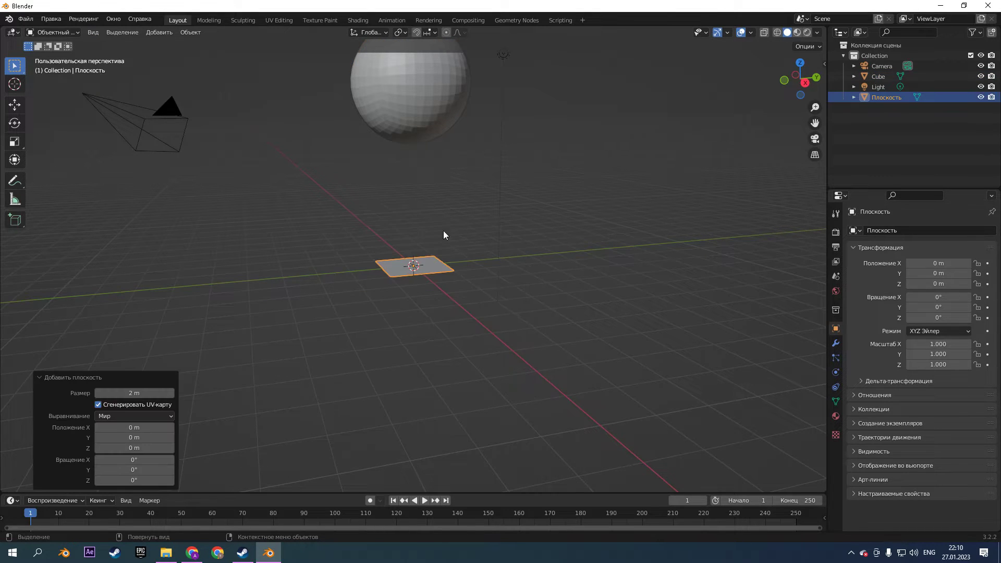
key(s)
click(724, 234)
Select the sphere and check in the preferences that the Object: Cell Fracture add-on is enabled, searching the add-ons for "cell"
click(404, 131)
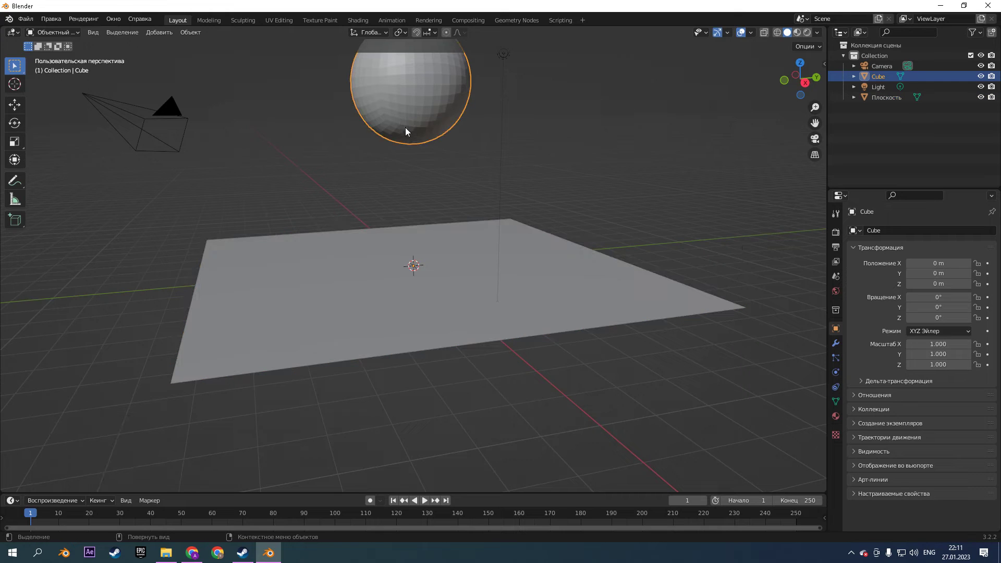
click(191, 32)
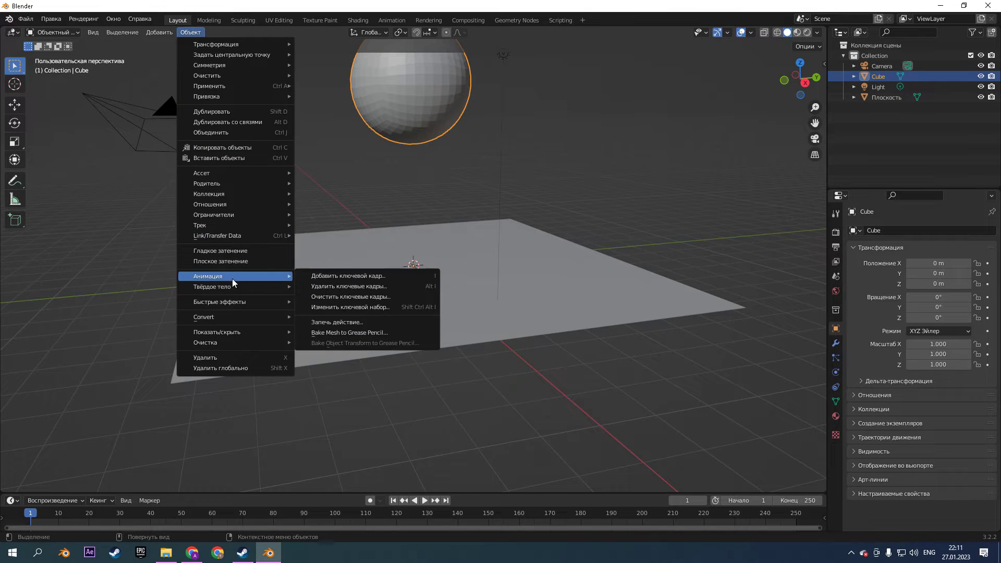
mouse_move(233, 301)
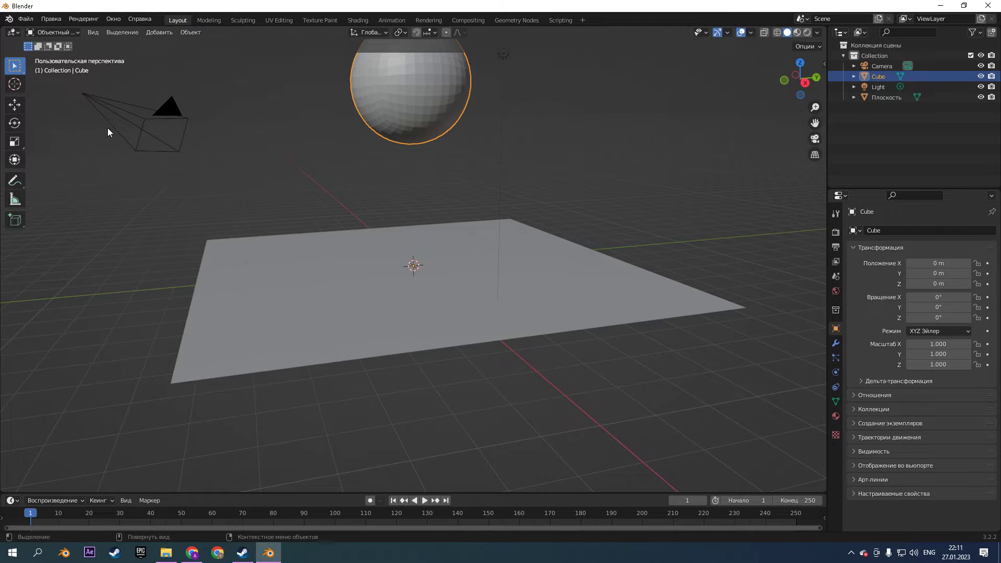
click(49, 19)
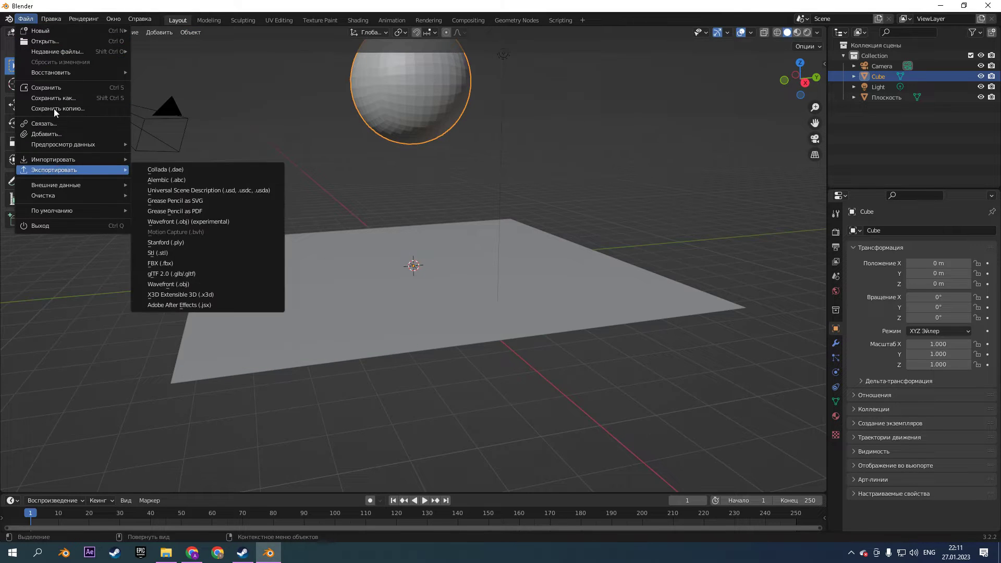
click(65, 166)
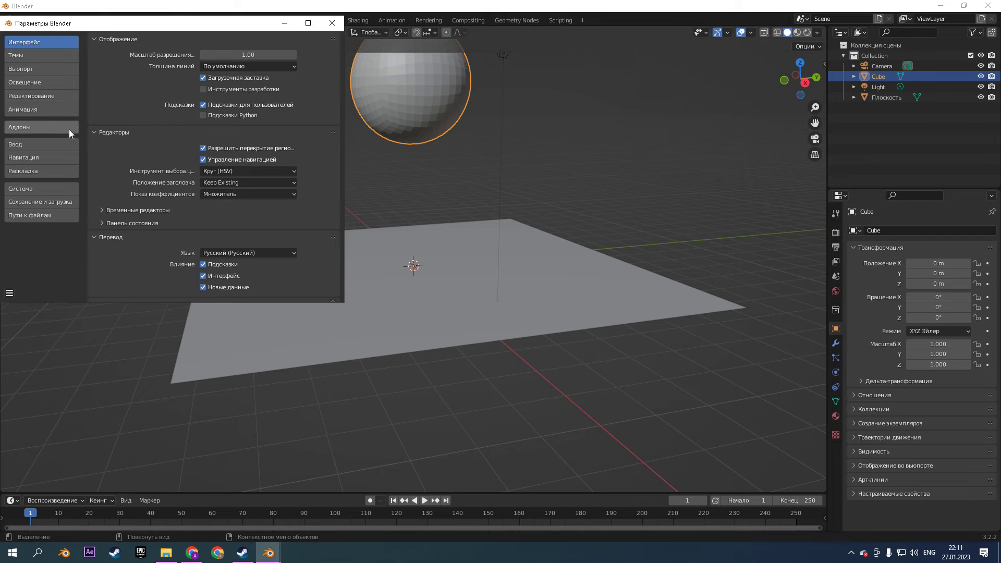
click(36, 127)
click(297, 53)
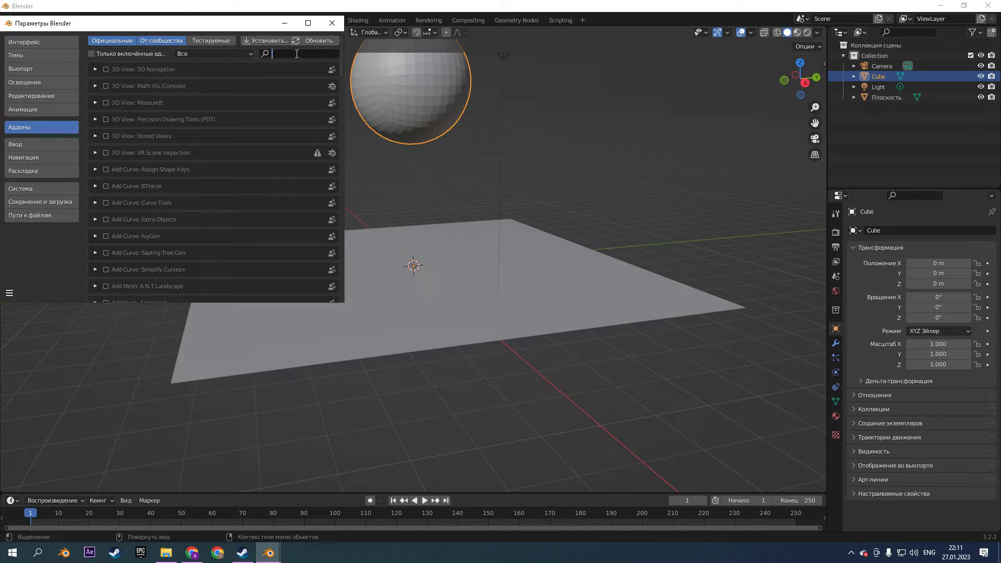
text(ce)
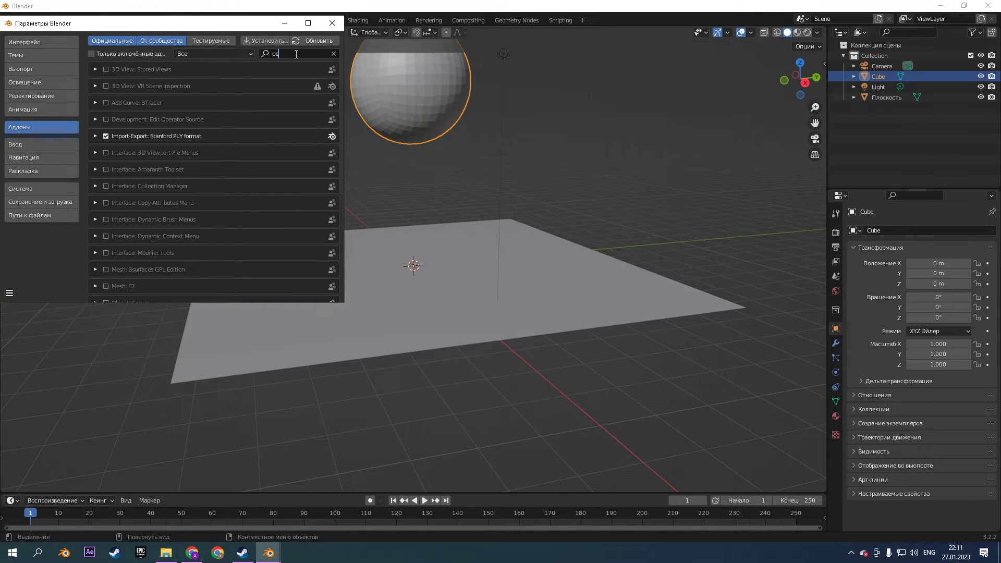
text(ll)
key(Return)
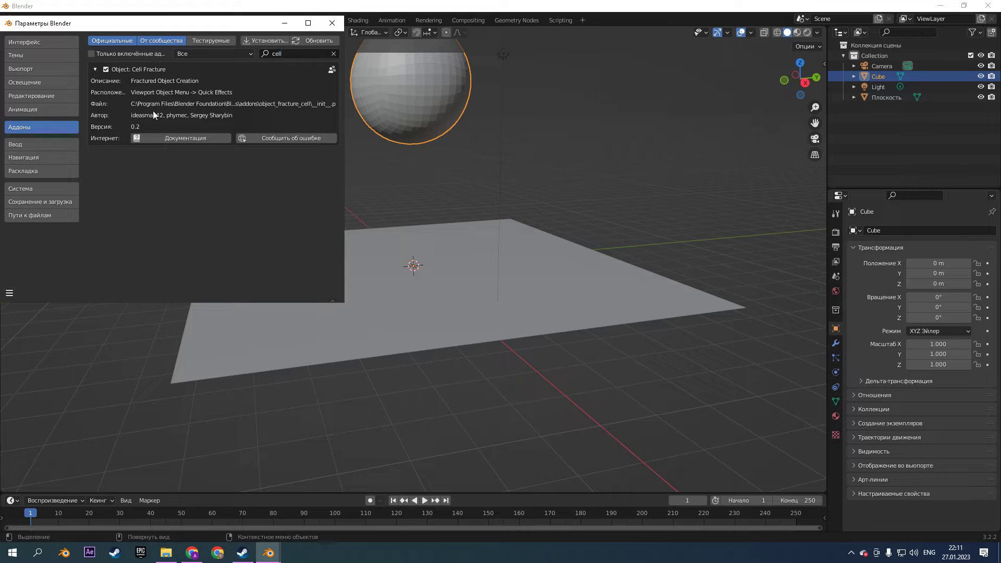
click(331, 23)
Shatter the sphere with Cell Fracture, setting the randomness and noise to 1.00 and the recursive shatter mode to Random
middle_drag(346, 114, 362, 180)
click(190, 33)
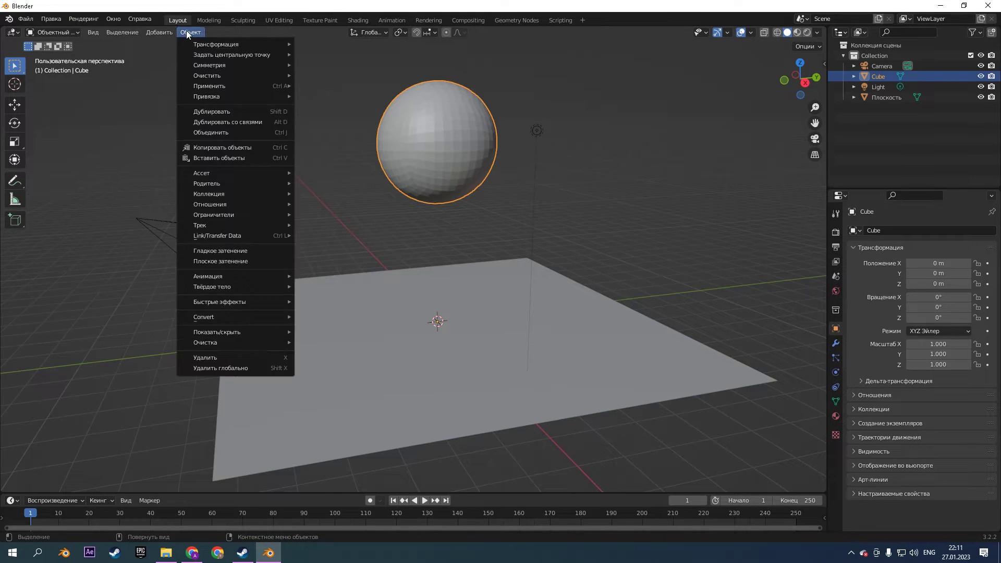
mouse_move(211, 286)
mouse_move(218, 305)
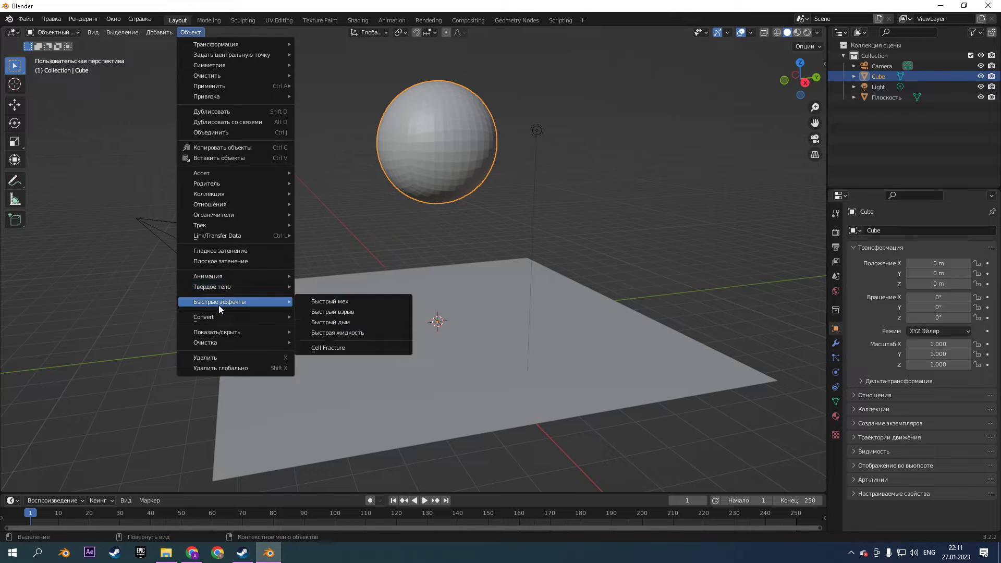
click(329, 348)
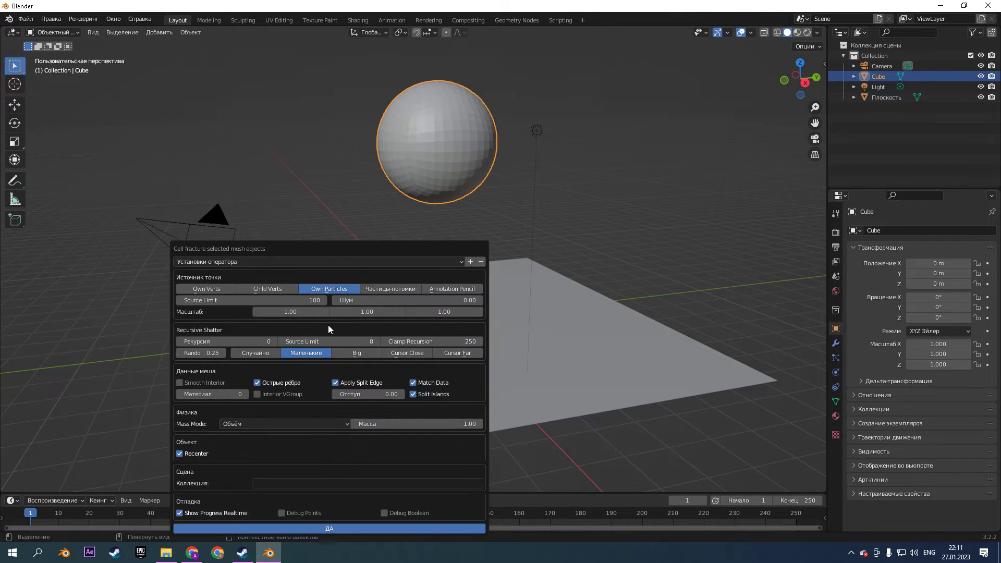
click(200, 353)
text(1)
key(Return)
click(368, 301)
text(1)
key(Return)
click(259, 354)
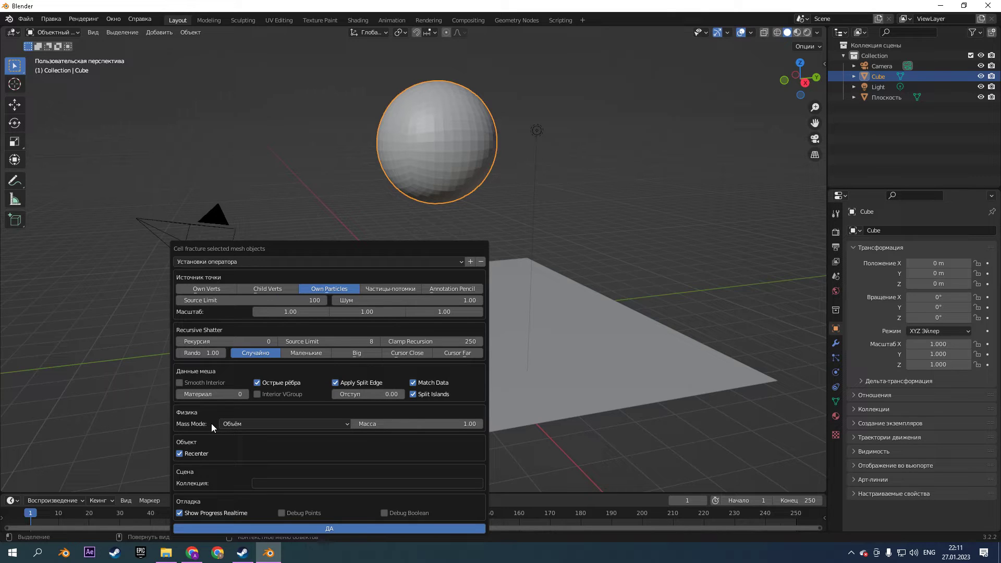
click(301, 527)
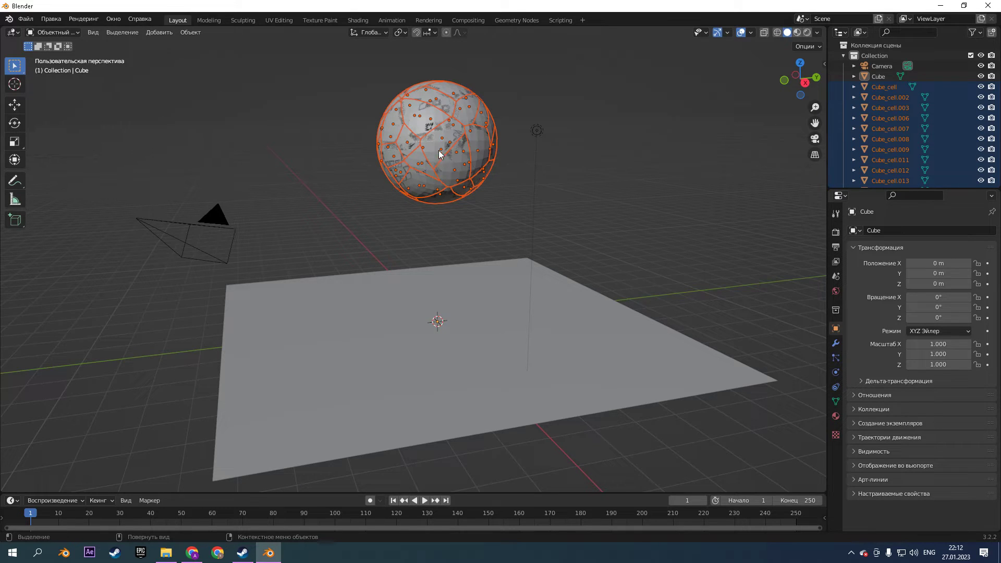
Hide the original unbroken sphere and make all of its fractured pieces active rigid bodies
click(981, 77)
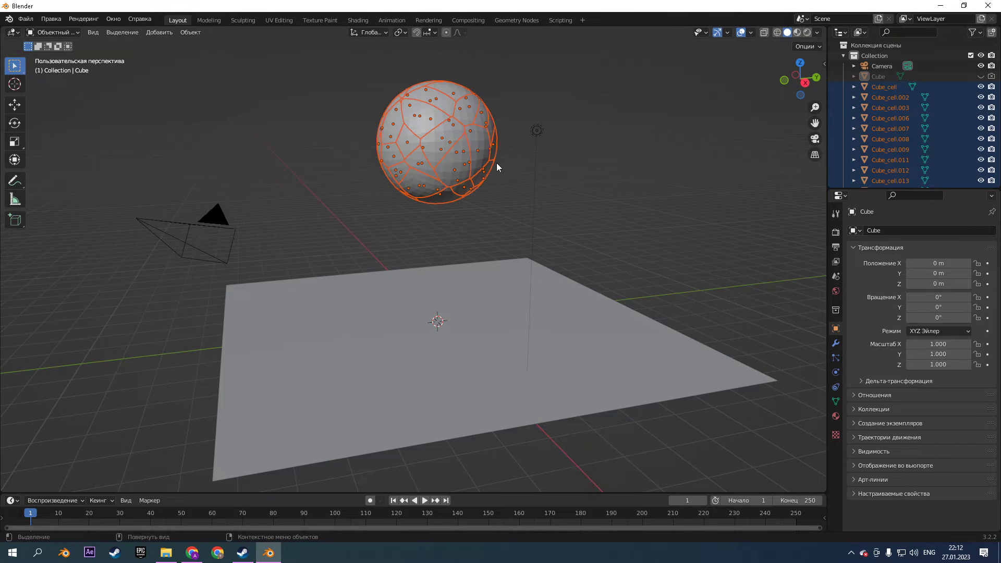
right_click(438, 137)
click(191, 32)
mouse_move(235, 287)
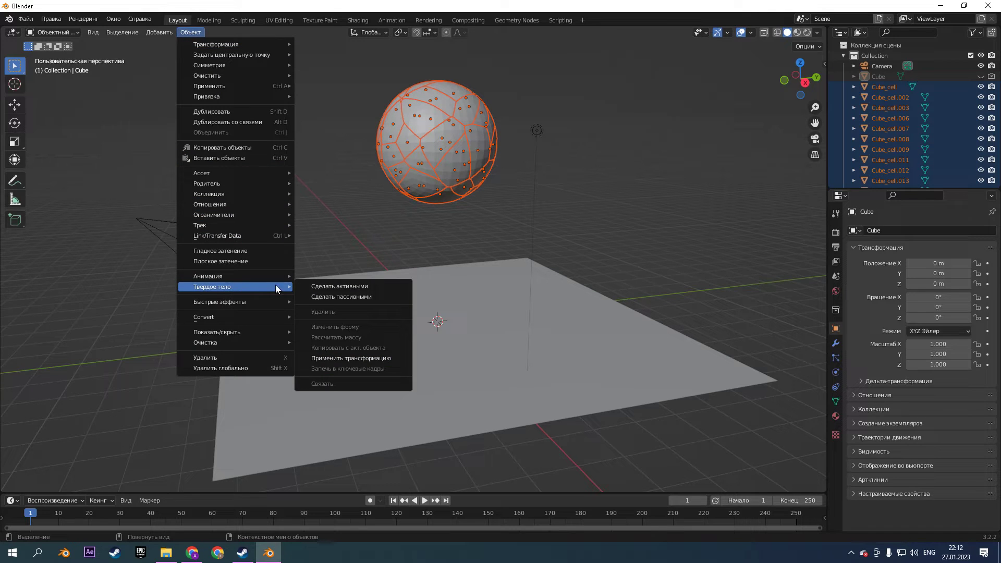
click(325, 287)
Give the plane rigid body physics of type Active and test-play the simulation
click(410, 302)
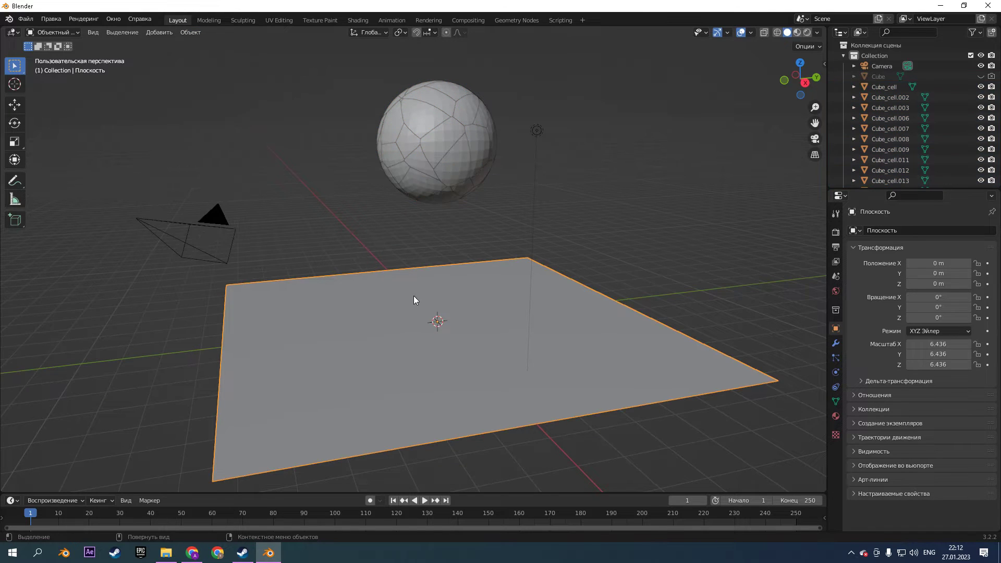
drag(345, 53, 505, 219)
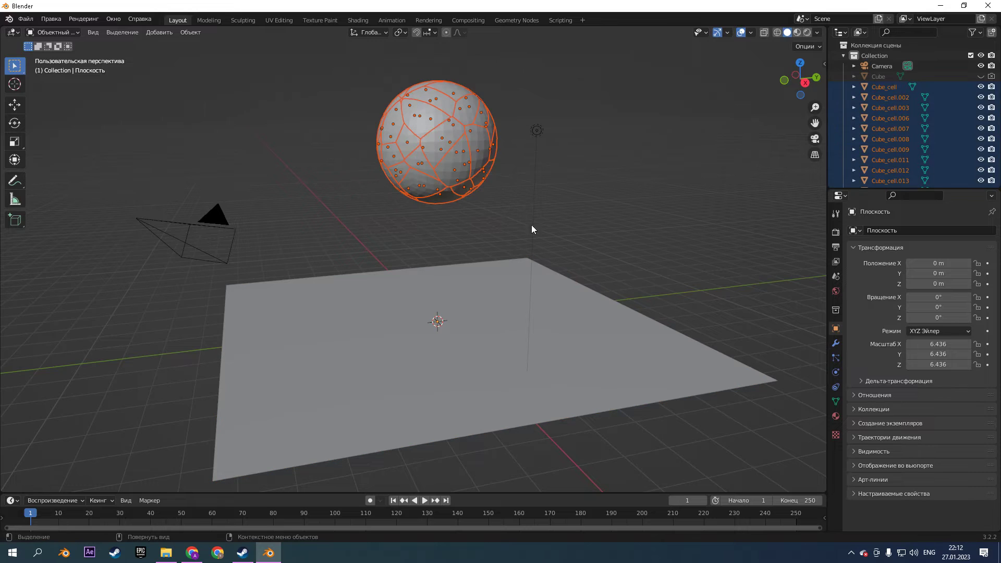
click(835, 344)
click(835, 358)
click(836, 372)
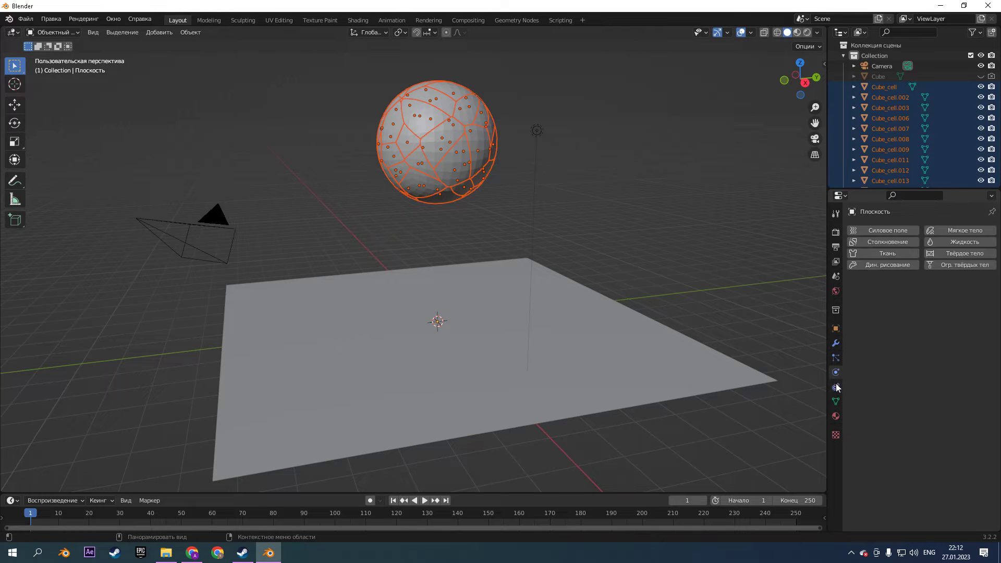
click(940, 254)
click(919, 296)
click(917, 300)
key(space)
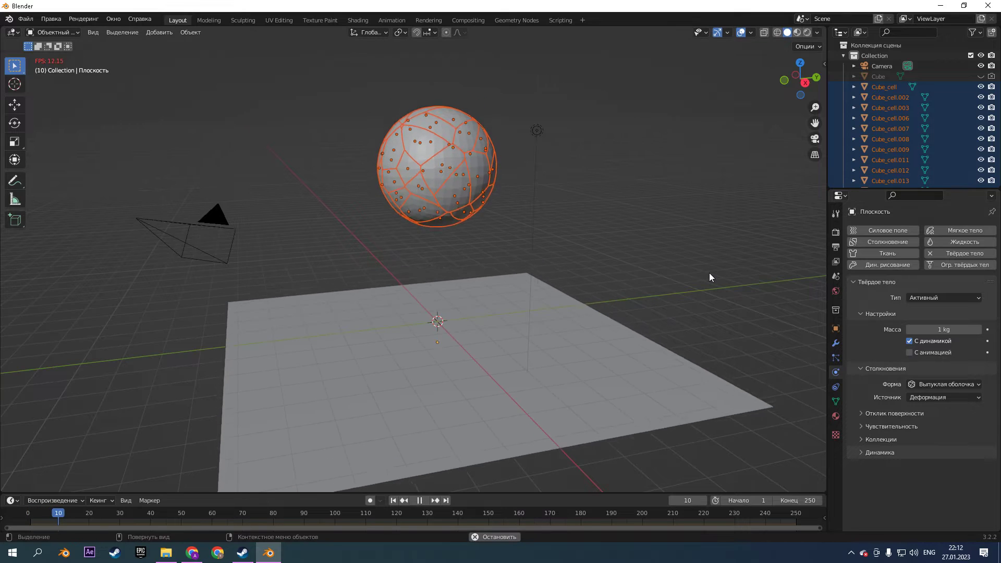
key(Escape)
Set the plane's rigid body type to Passive and play the simulation of the sphere shattering on it
click(472, 351)
click(931, 301)
click(931, 321)
key(space)
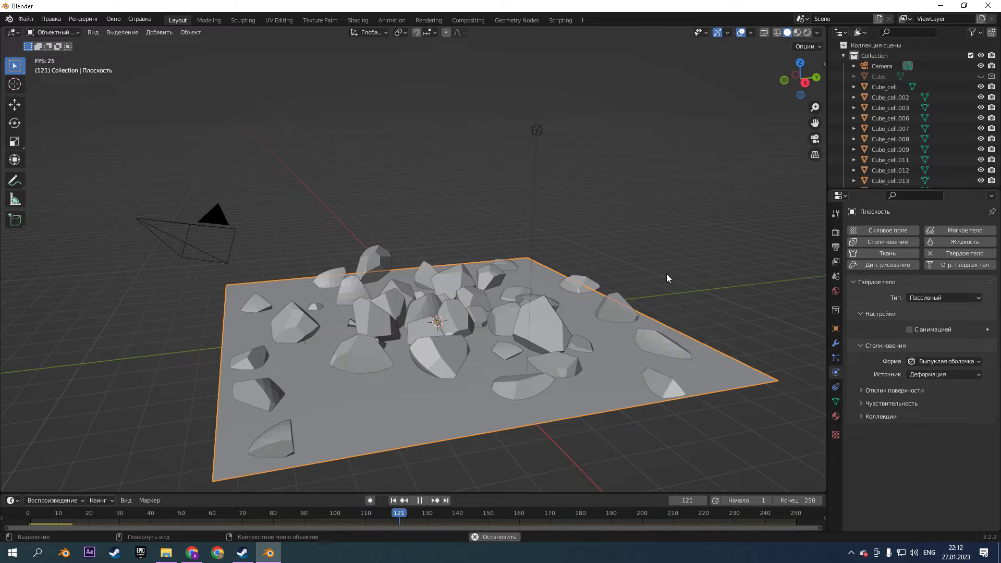
key(Escape)
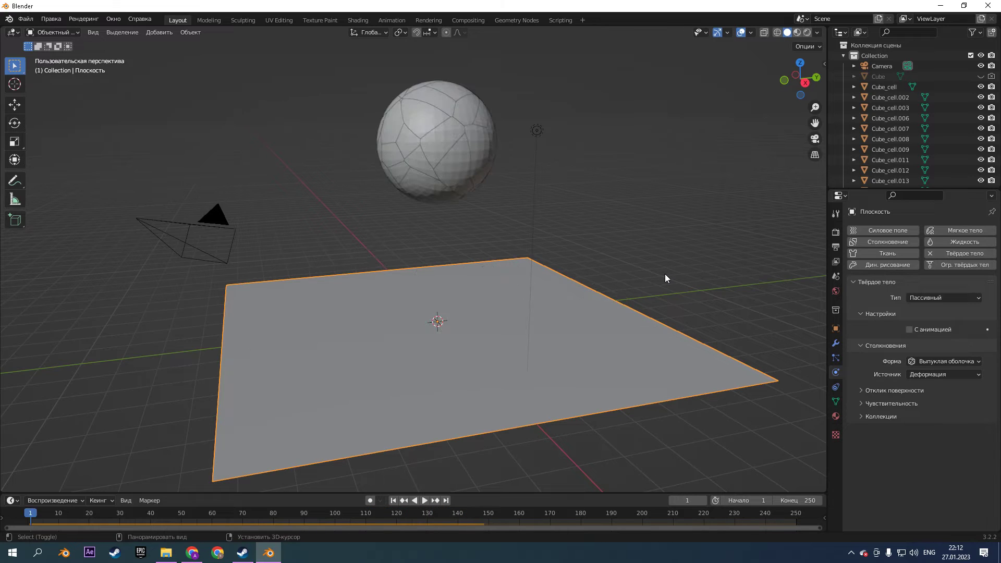
key(space)
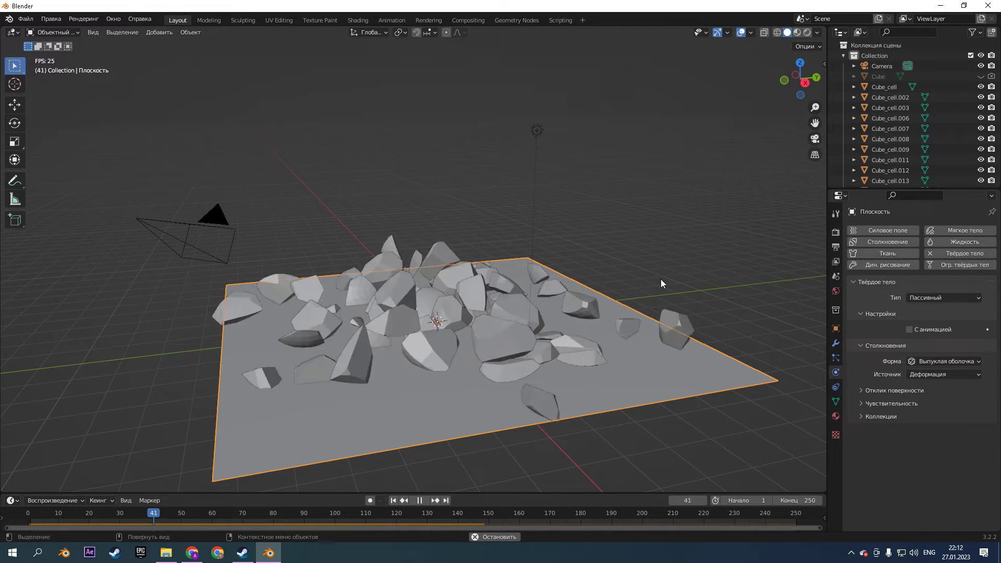
key(space)
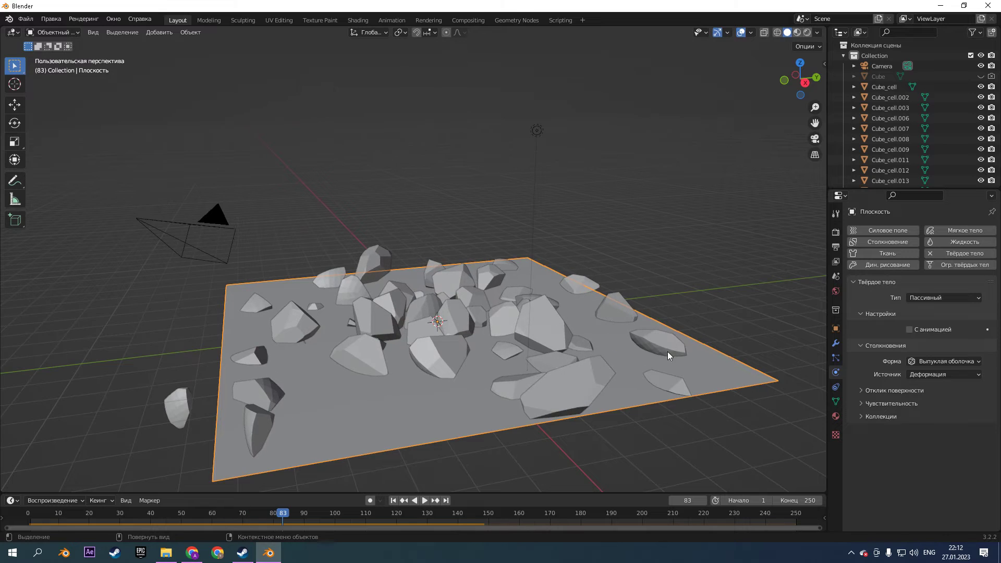
Set the animation's end frame to 100, replay the simulation and return to the first frame
click(784, 500)
text(100)
key(Return)
key(space)
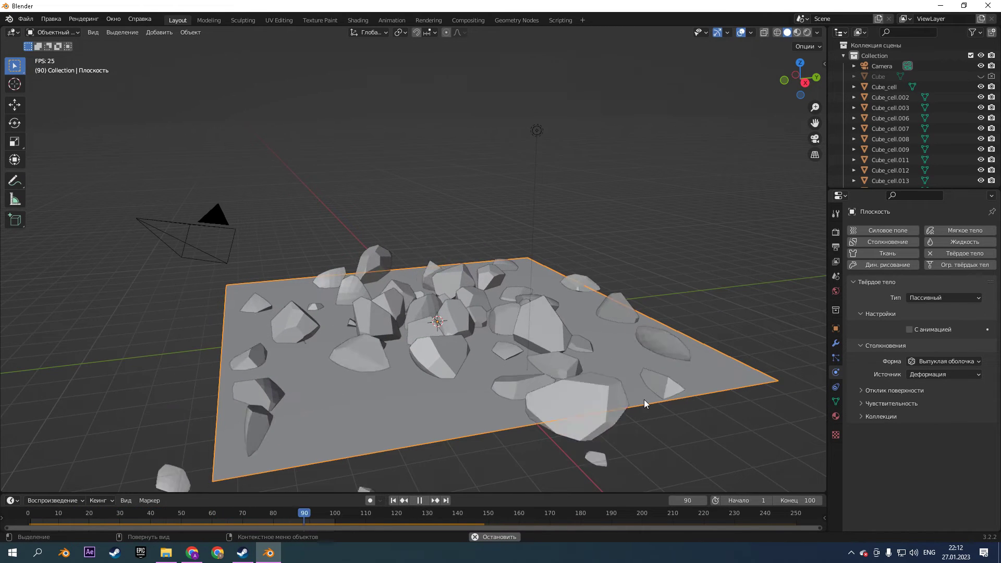
key(space)
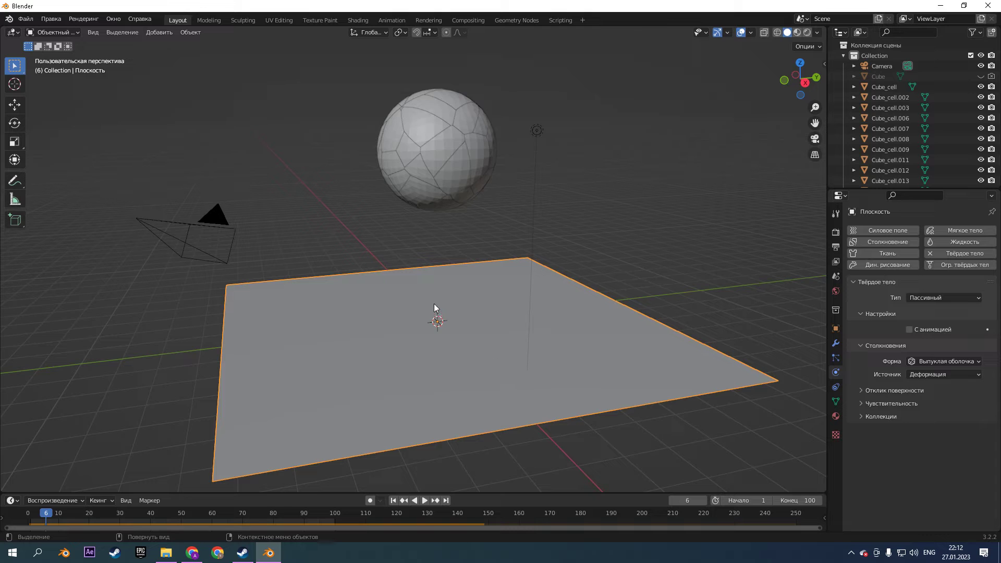
key(shift+Left)
Move the camera away from the scene by about 5.96 m in X, -4.49 m in Y and 2.24 m in Z
mouse_move(430, 240)
middle_down()
mouse_move(439, 256)
mouse_move(418, 238)
middle_up()
scroll(418, 229, down, 2)
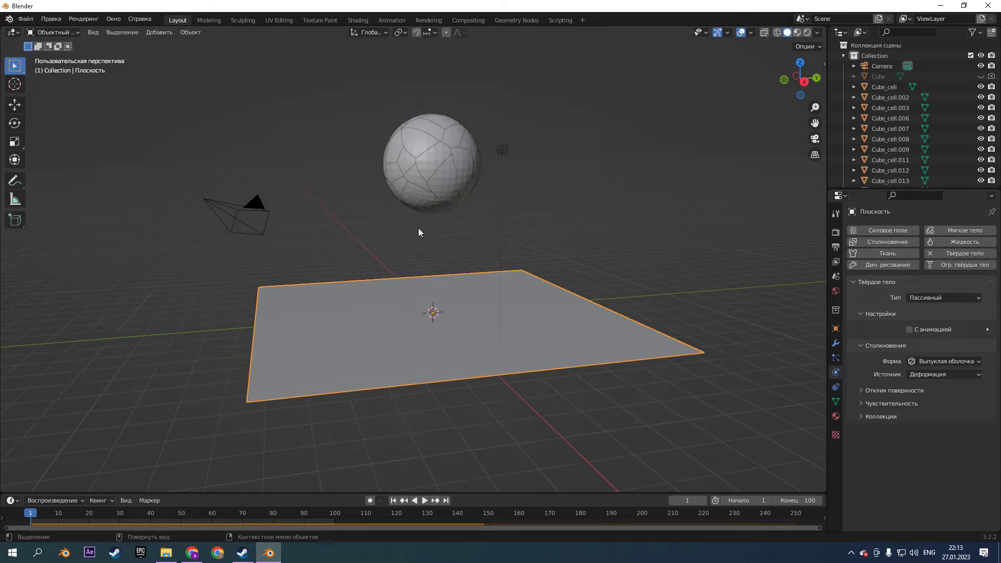
click(881, 66)
middle_drag(693, 140, 594, 139)
key(g)
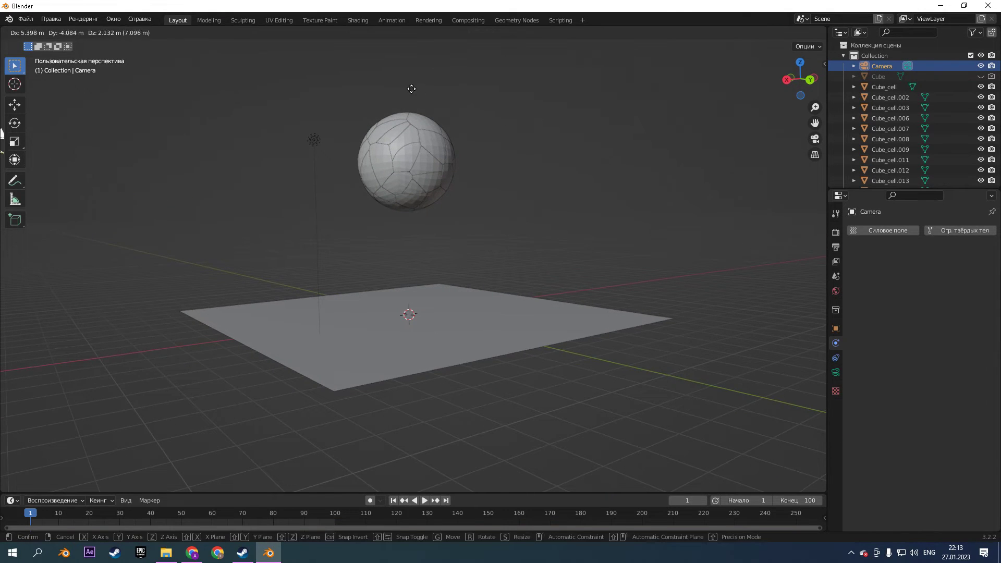
click(395, 86)
Look through the camera and shift it about -0.42 m in X and 0.24 m in Y relative to the view
key(KP_0)
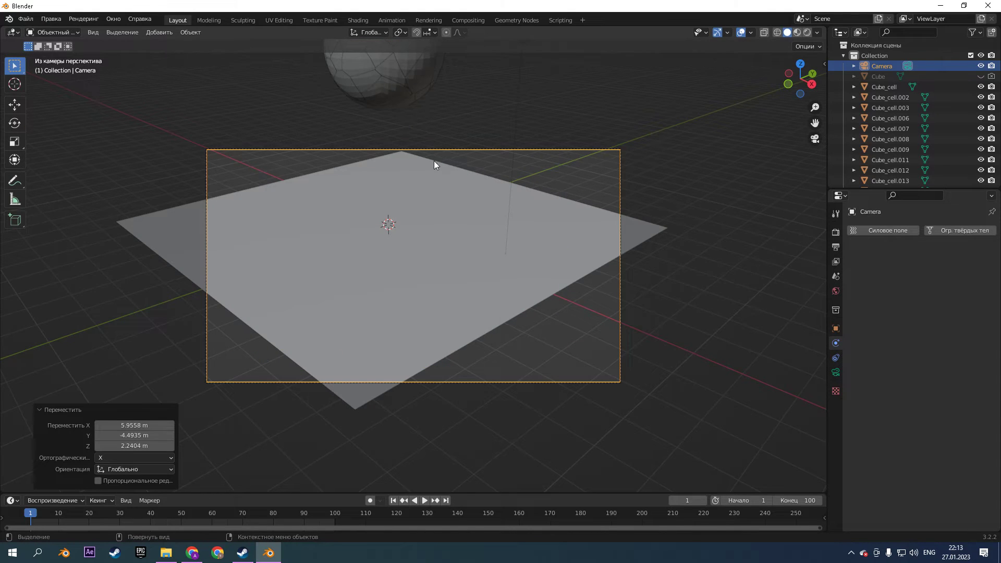
key(g)
click(394, 137)
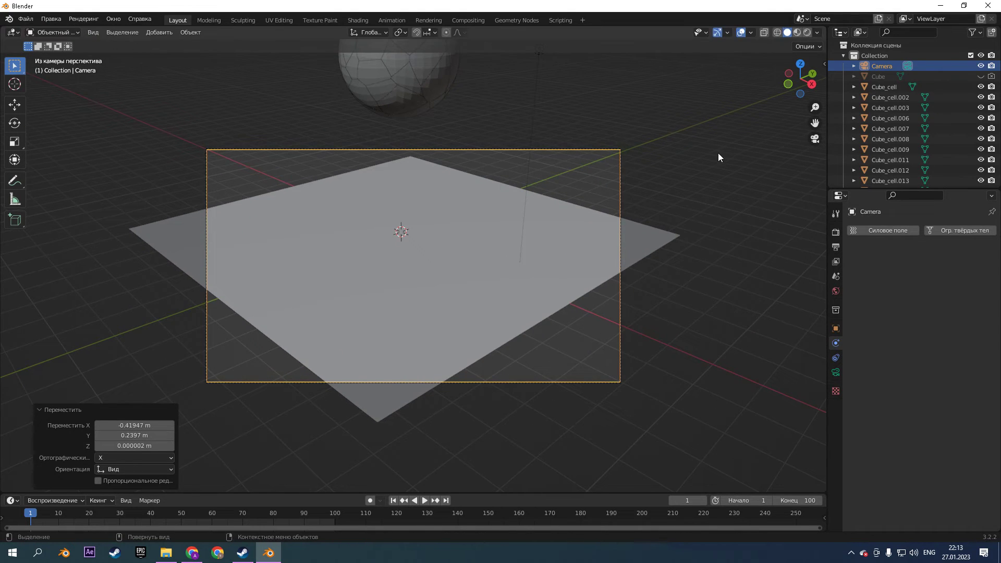
Lock the view to the 3D cursor and pull the camera back about 9.5 m along its local Z axis
key(n)
click(821, 143)
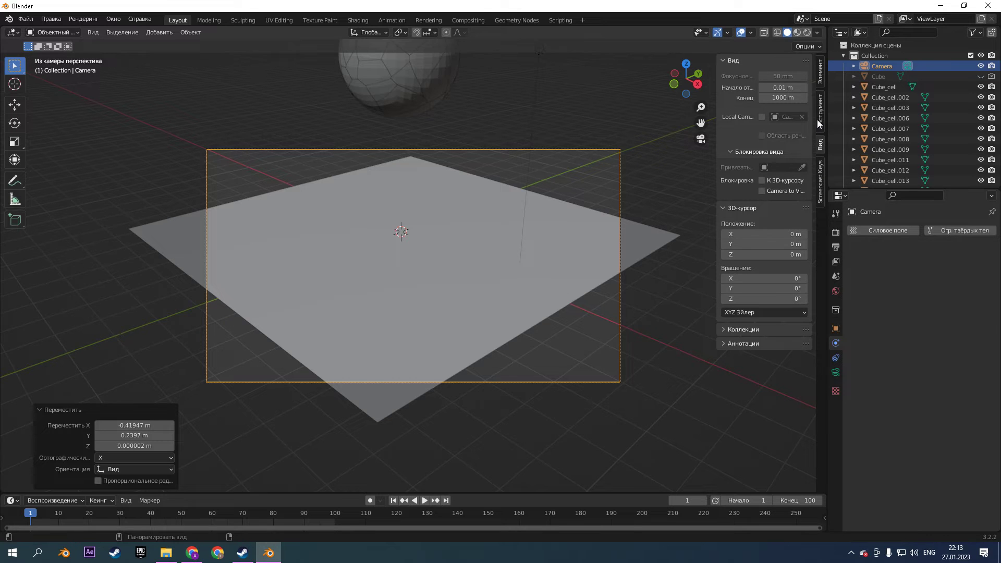
key(g)
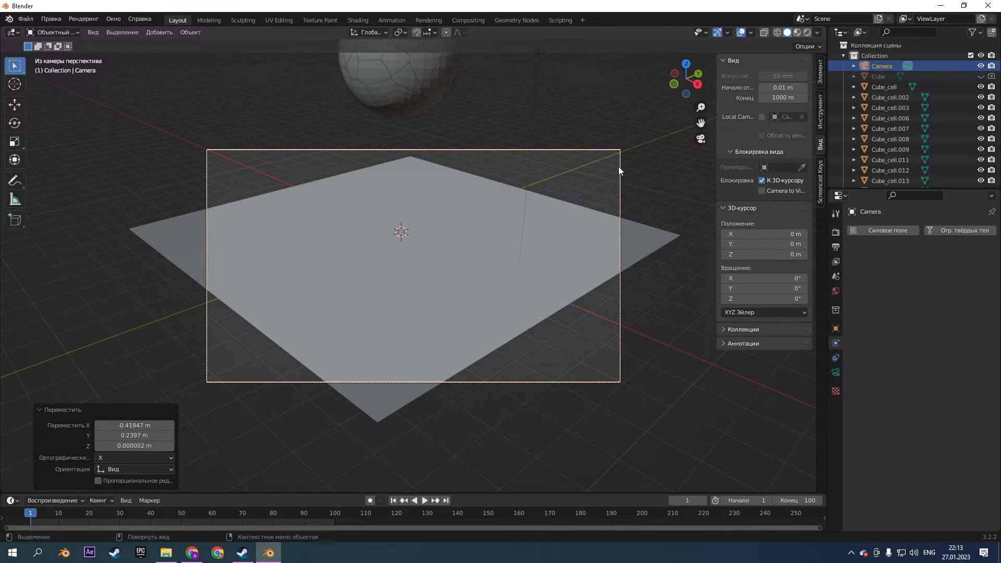
key(z)
key(z)
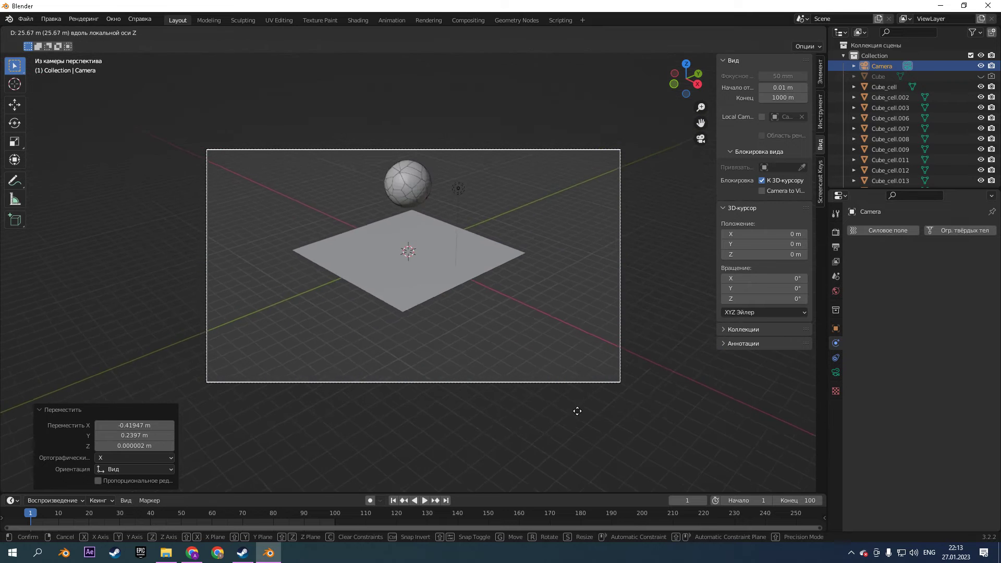
click(583, 318)
middle_drag(583, 317, 583, 290)
key(KP_0)
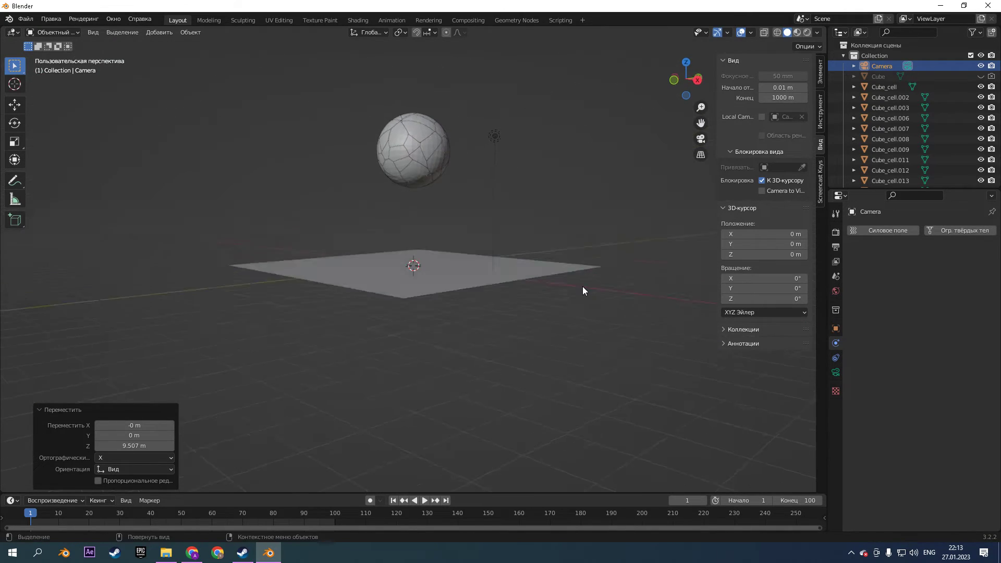
Lock the camera to the view instead of the 3D cursor and frame the sphere and whole plane through the camera
click(762, 180)
click(762, 191)
middle_drag(653, 200, 631, 208)
Replay the shattering simulation while fine-tuning the camera framing around the plane, and return to the first frame
key(space)
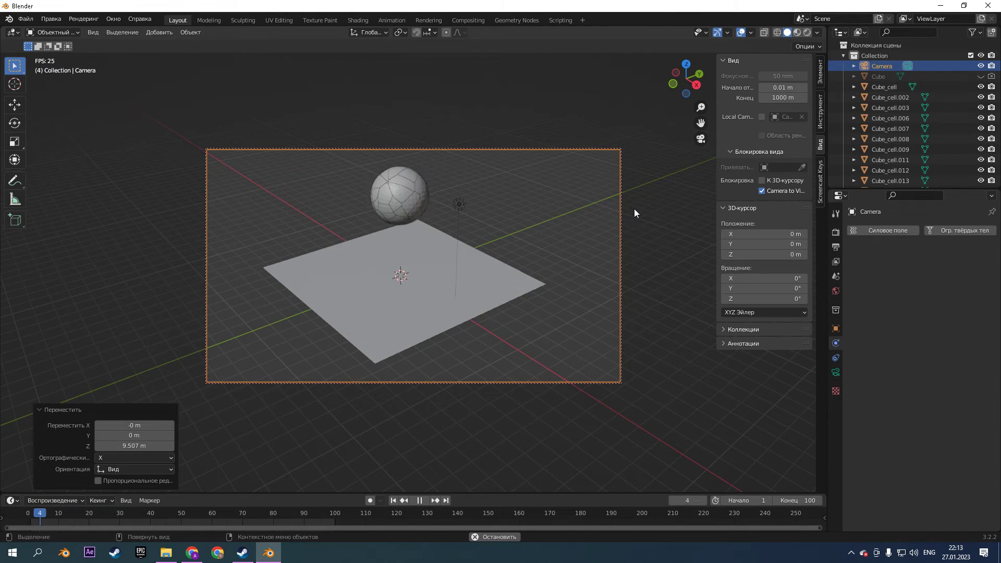
middle_drag(566, 233, 575, 237)
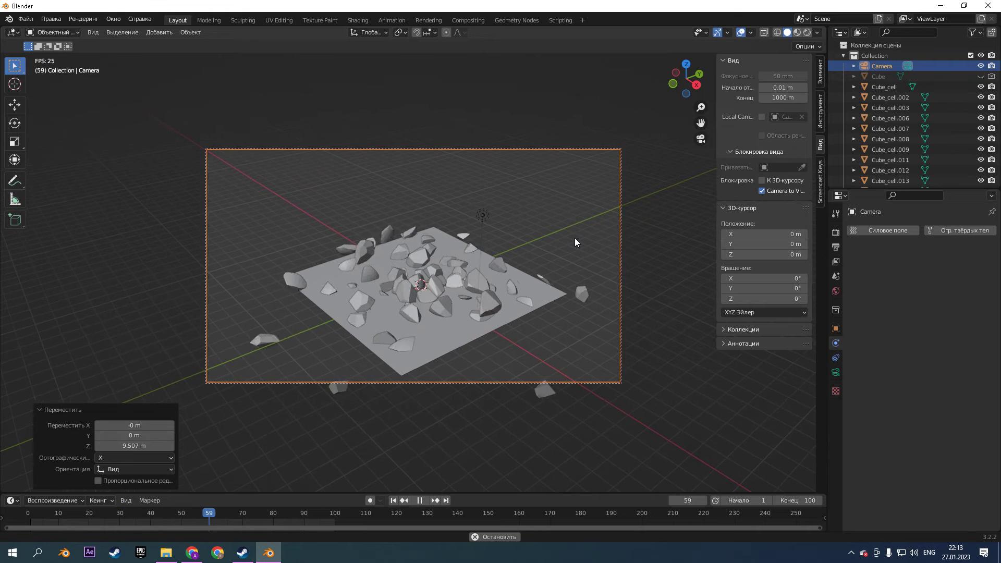
key(space)
key(n)
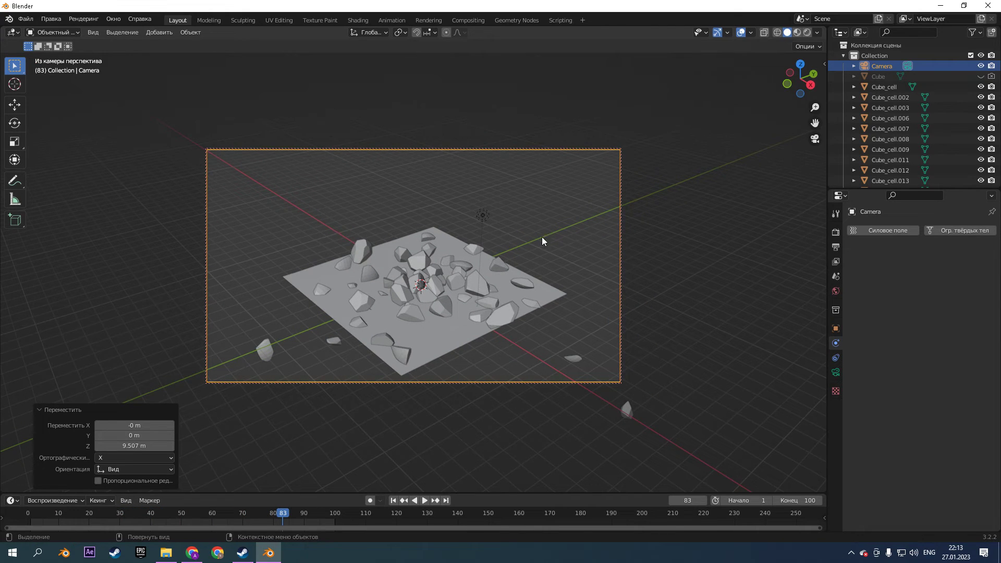
key(shift+Left)
Adjust the camera's framing, turn off Camera to View and orbit out of the camera view
middle_drag(541, 232, 605, 223)
key(n)
click(764, 190)
click(684, 207)
key(n)
middle_drag(665, 221, 530, 201)
Select all the sphere fragments with one piece active and set their material's base colour to light blue (H 0.534, S 0.685, V 0.8)
drag(378, 168, 454, 252)
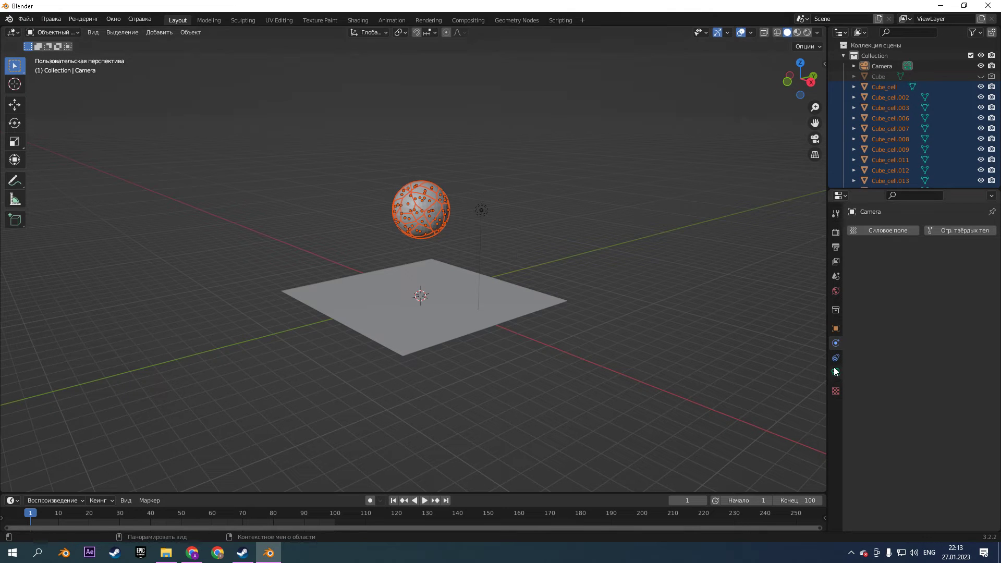
click(739, 297)
middle_drag(689, 277, 661, 273)
drag(392, 177, 439, 225)
click(437, 215)
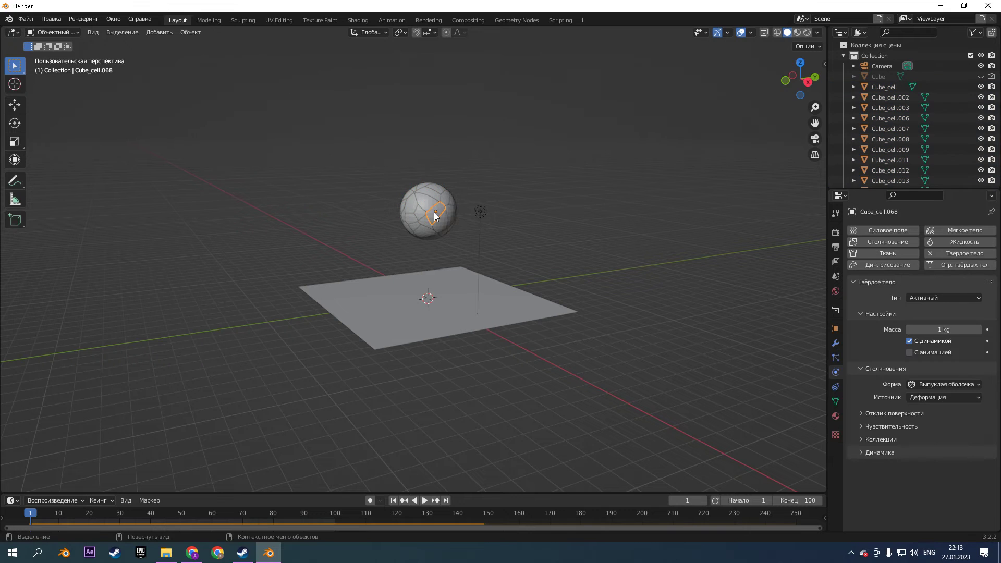
drag(378, 151, 466, 250)
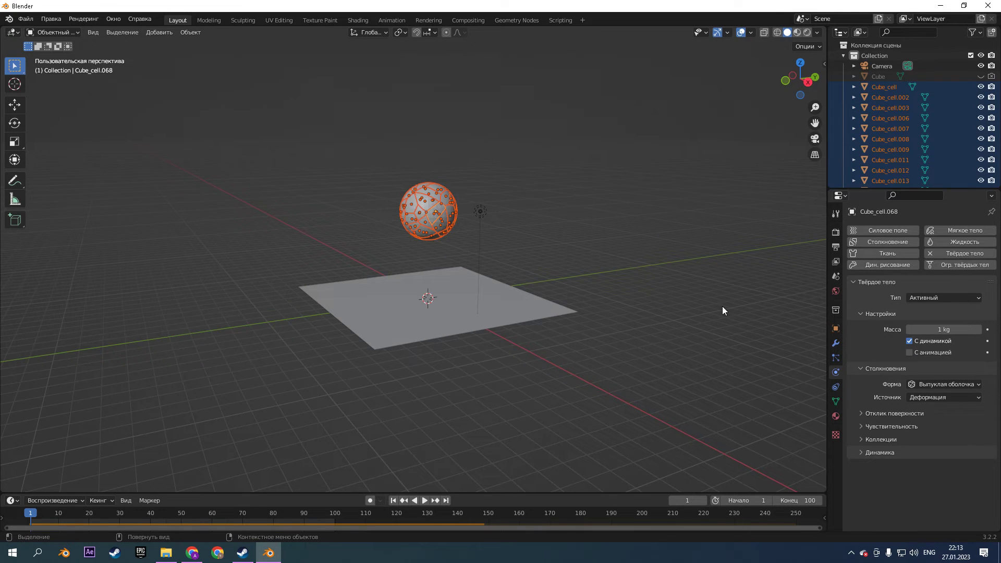
click(836, 416)
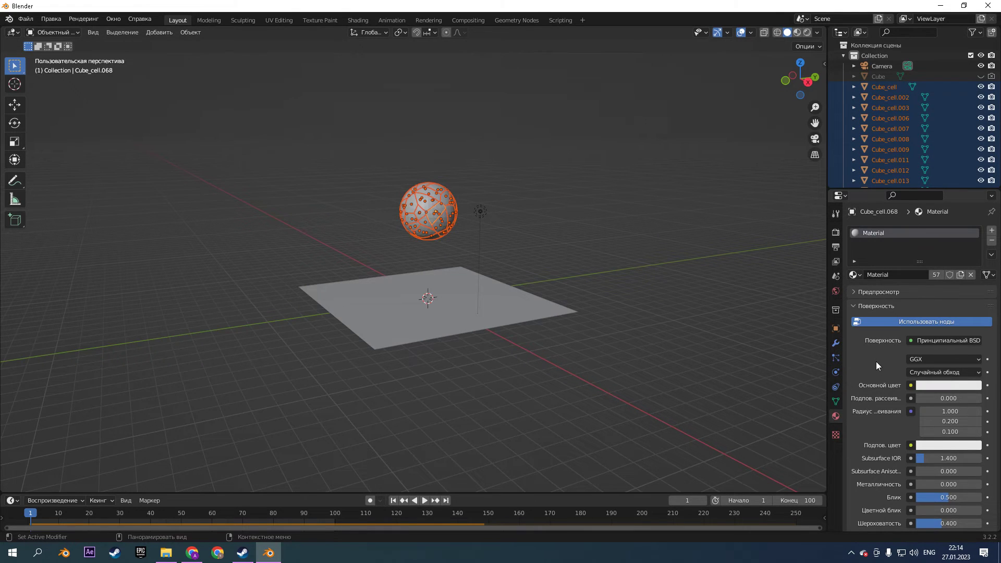
click(933, 386)
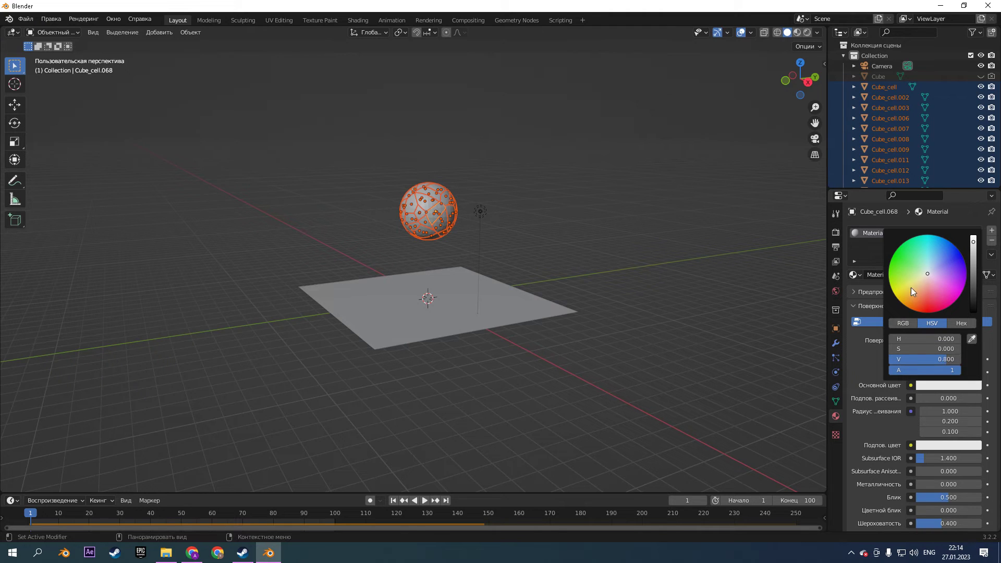
drag(927, 273, 911, 275)
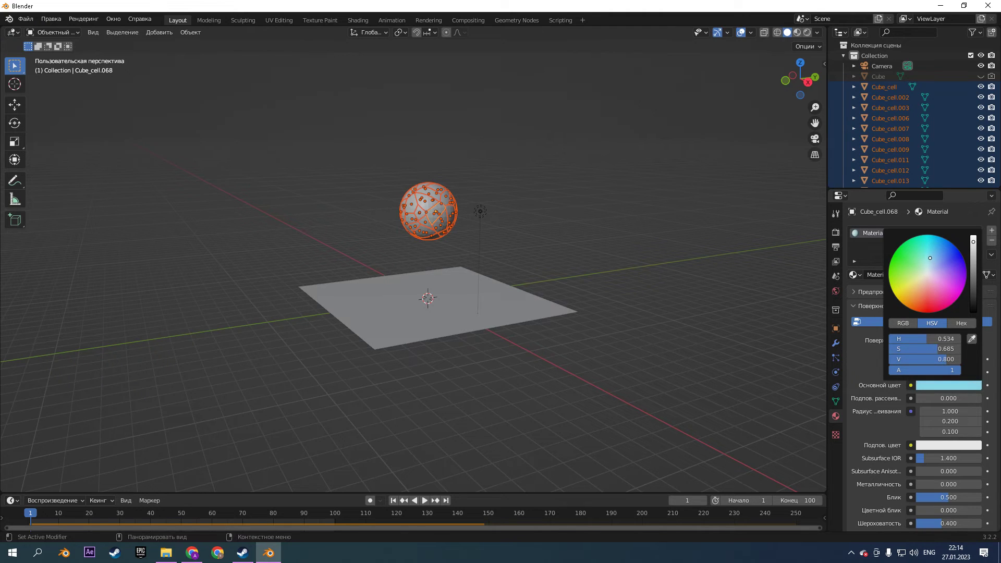
Switch the viewport to rendered shading and move the point light farther to the side of the sphere
click(807, 33)
mouse_move(713, 100)
middle_down()
mouse_move(606, 190)
mouse_move(501, 198)
middle_up()
click(480, 210)
key(g)
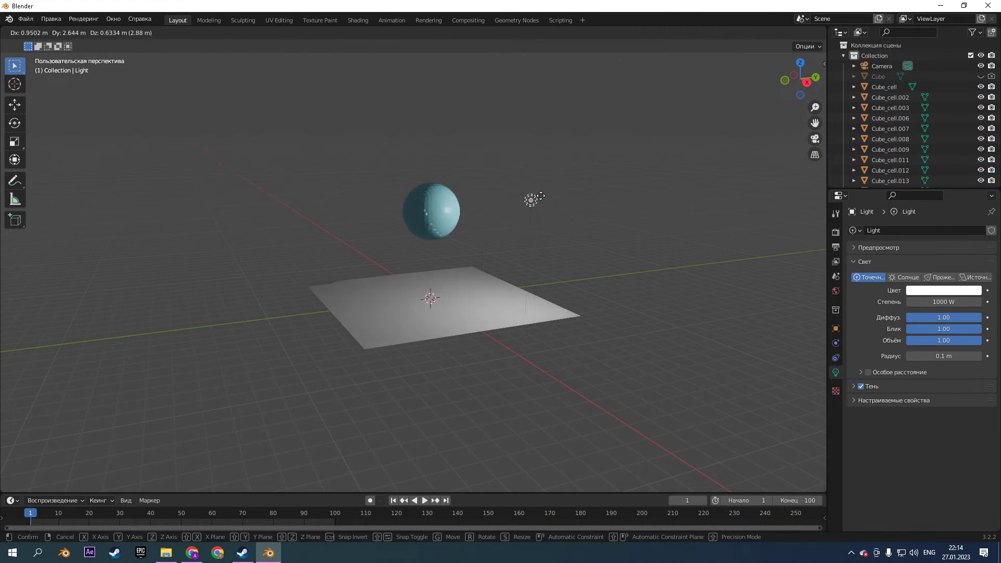
click(473, 214)
Select all the sphere fragments with one piece active and change their shared material's base colour to a deeper sky blue
drag(373, 165, 473, 249)
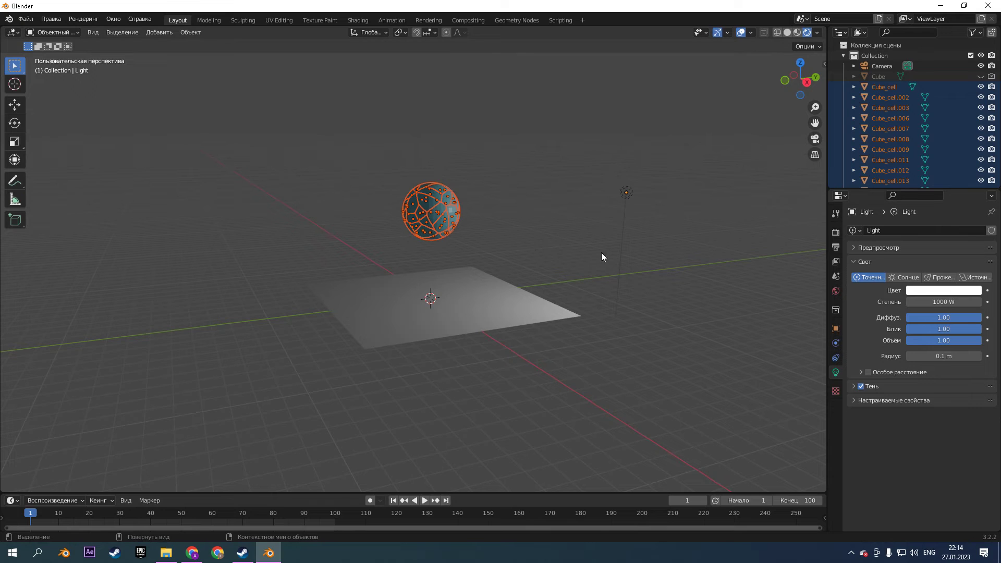
click(412, 205)
drag(399, 170, 491, 265)
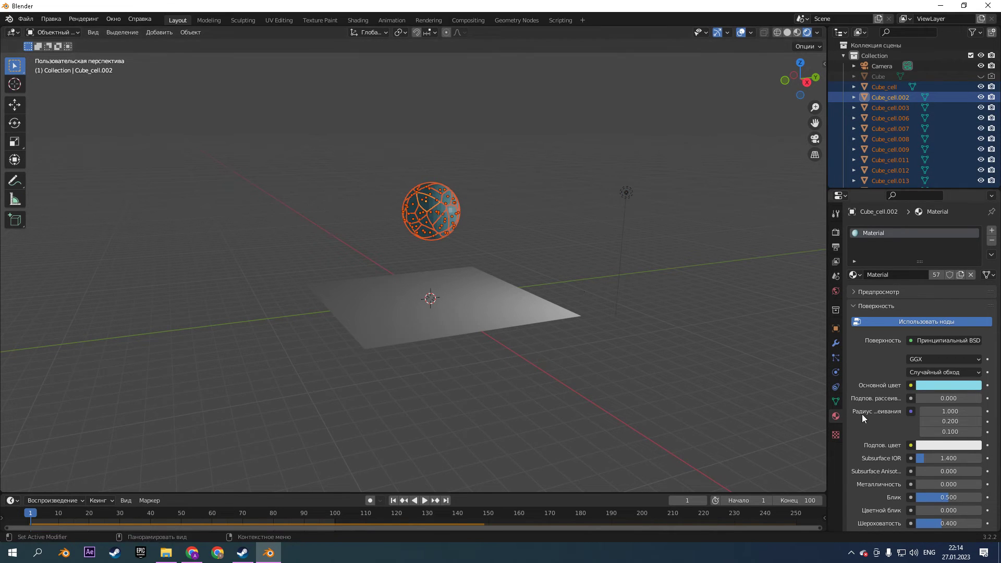
click(937, 386)
drag(924, 259, 937, 275)
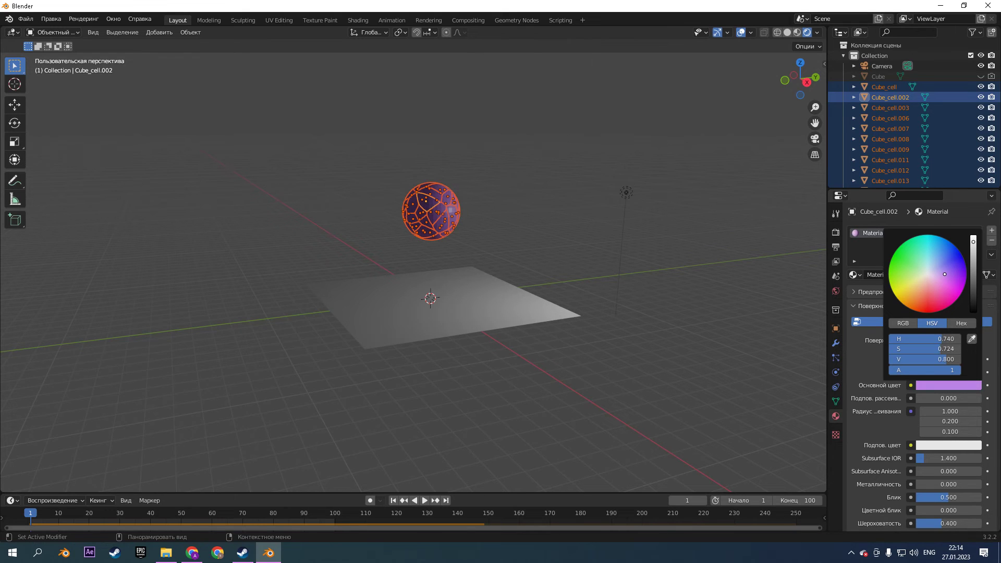
key(Escape)
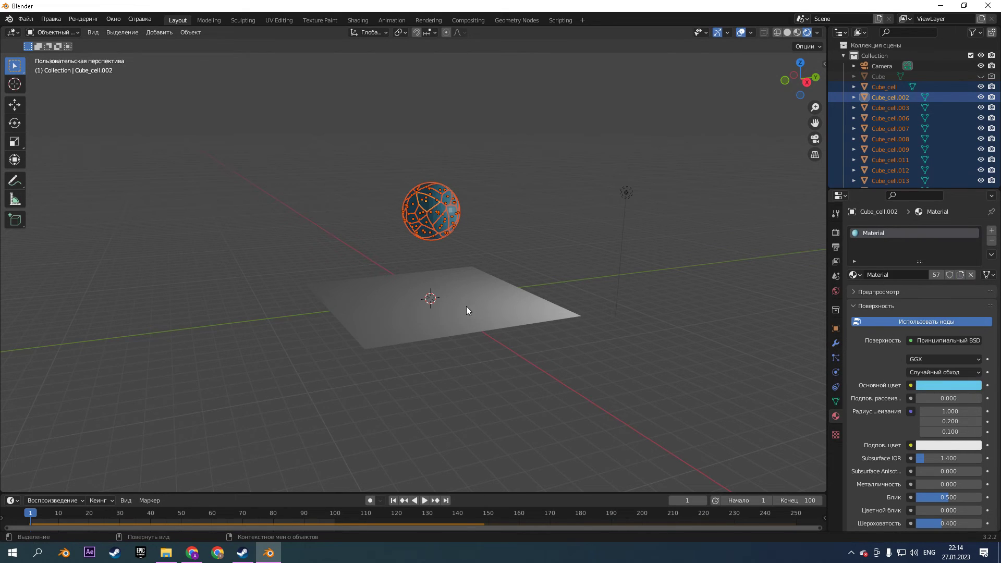
Add a new material to the plane and set its base colour to light orange, about H 0.064, S 0.774, V 0.8
click(469, 311)
click(911, 276)
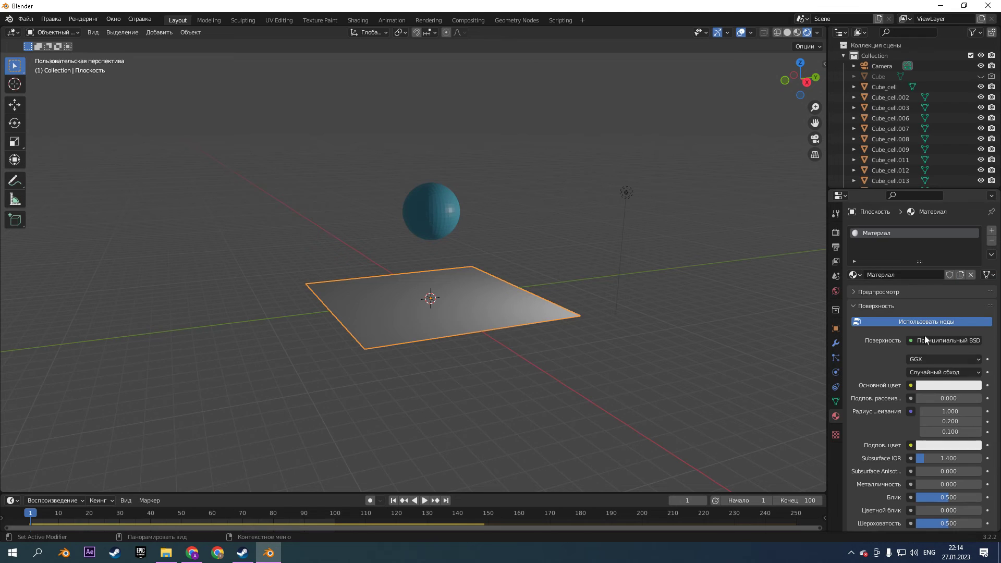
click(936, 386)
drag(933, 277, 918, 290)
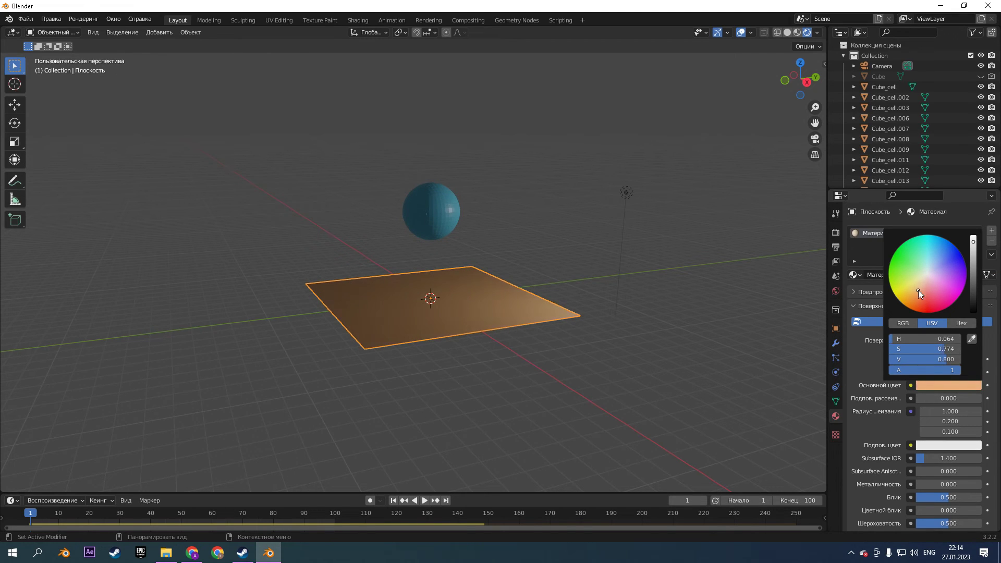
Play the simulation in rendered shading to check the coloured materials and return to the first frame
key(space)
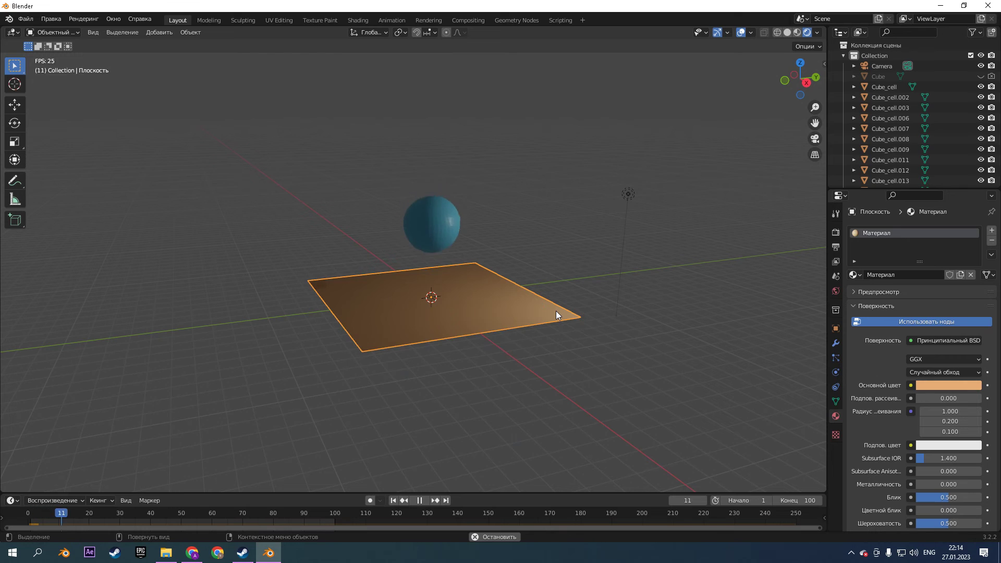
key(space)
key(shift+Left)
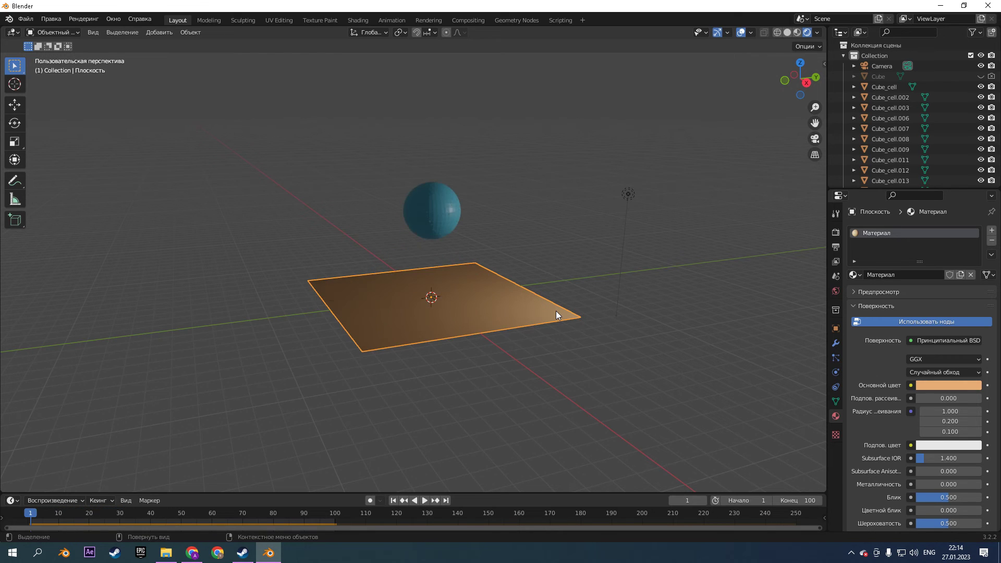
Set the render output's file format to FFmpeg Video
click(836, 233)
click(836, 247)
scroll(889, 289, down, 2)
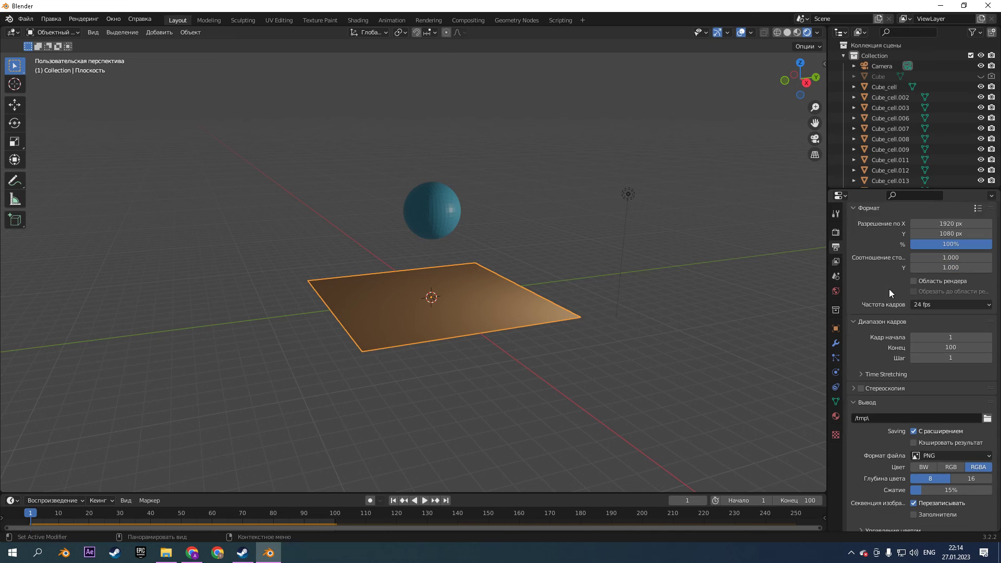
click(956, 435)
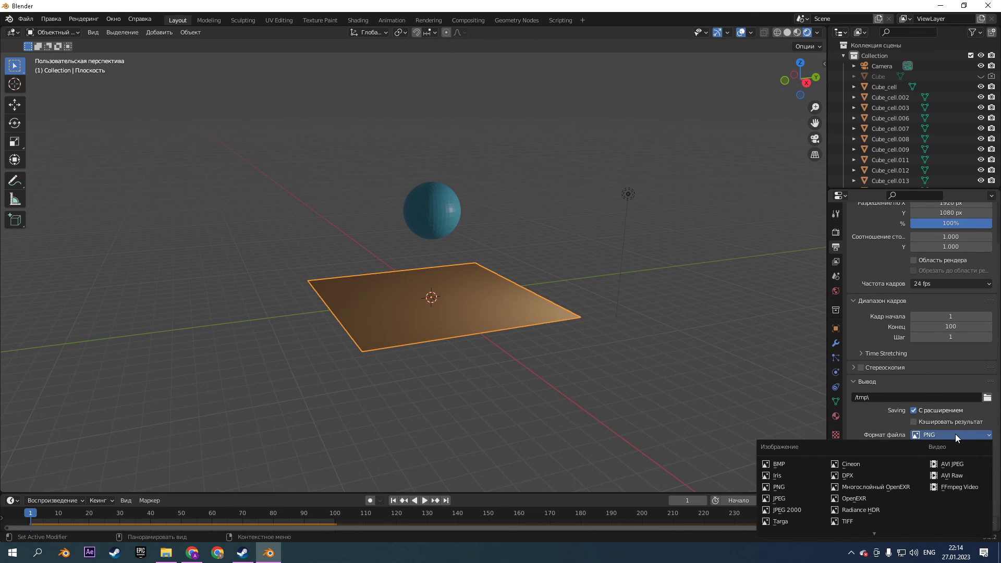
click(949, 487)
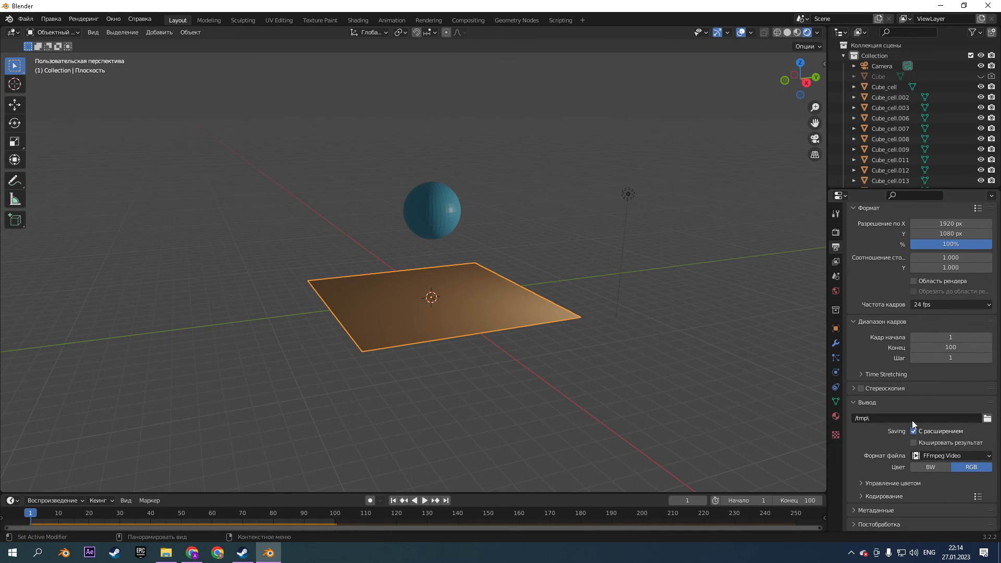
Review the output settings and render the full animation
scroll(917, 410, up, 2)
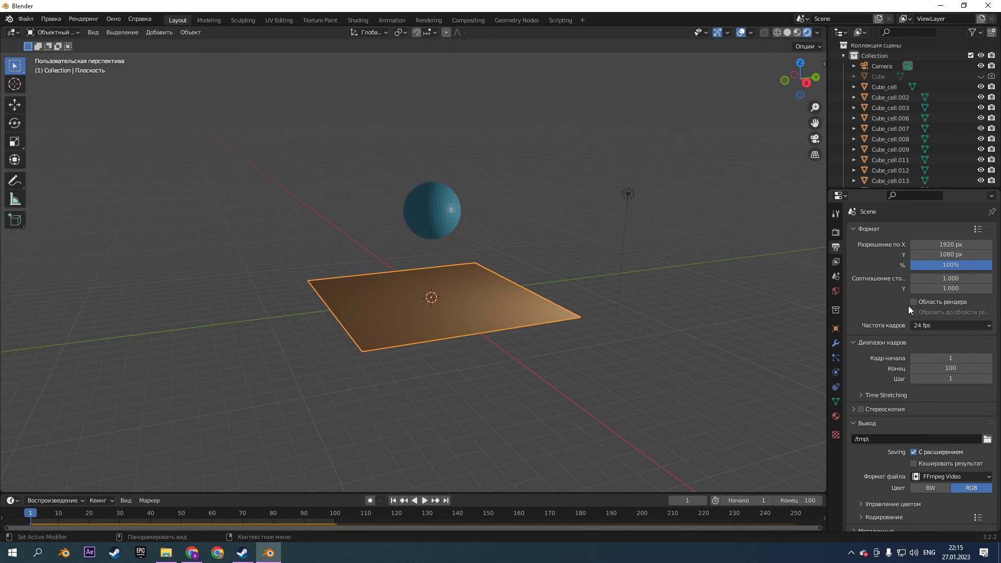
scroll(894, 326, down, 2)
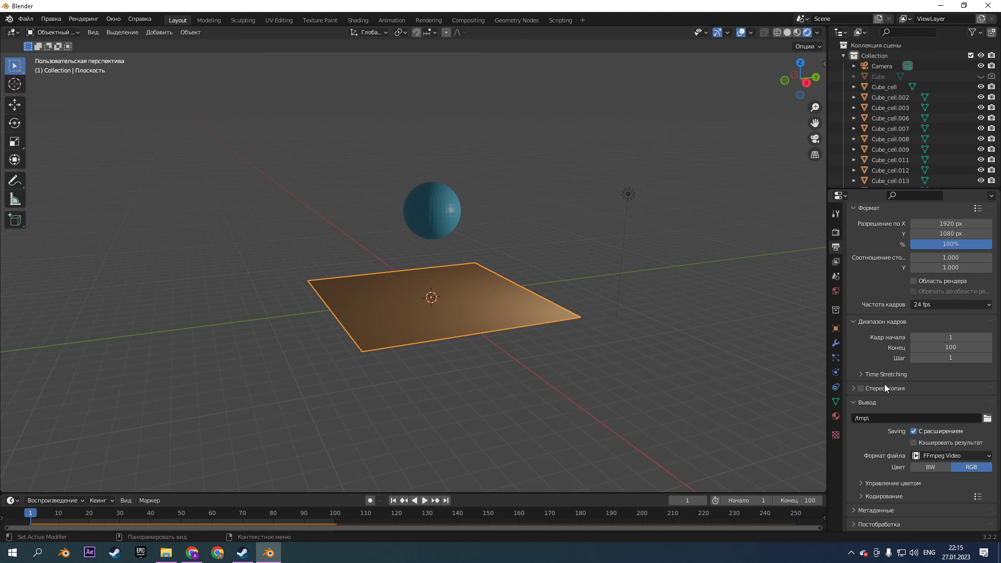
scroll(858, 336, up, 2)
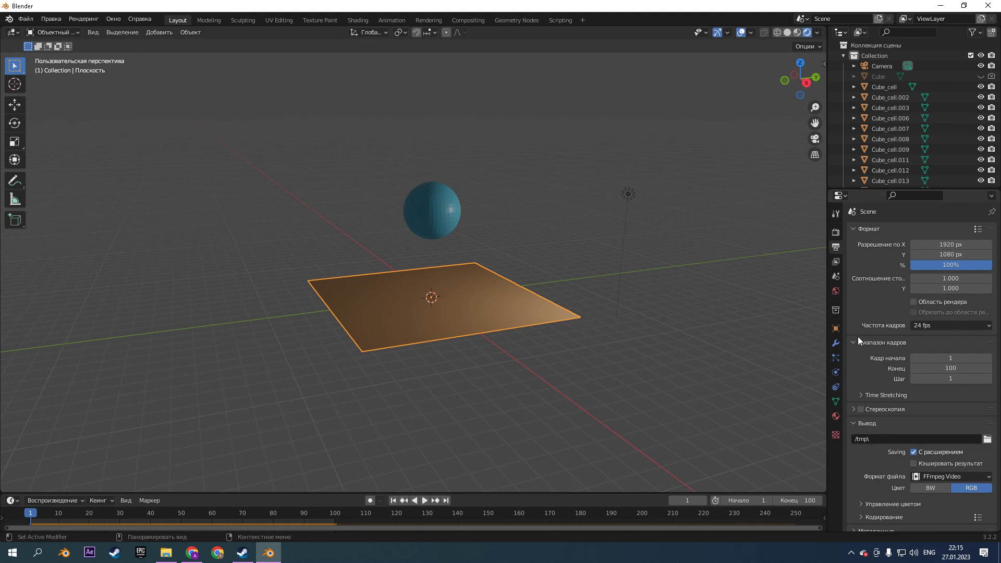
click(83, 18)
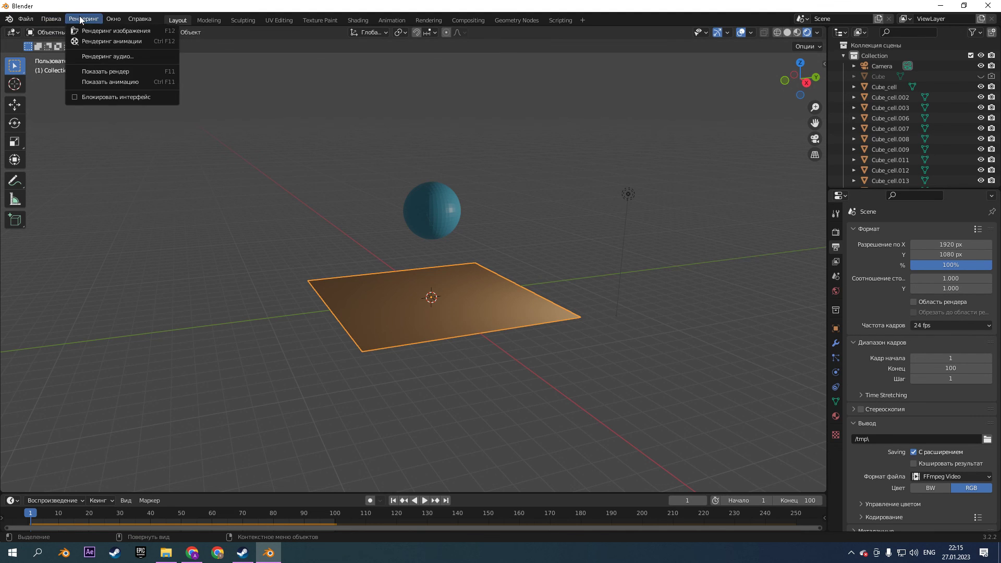
click(92, 44)
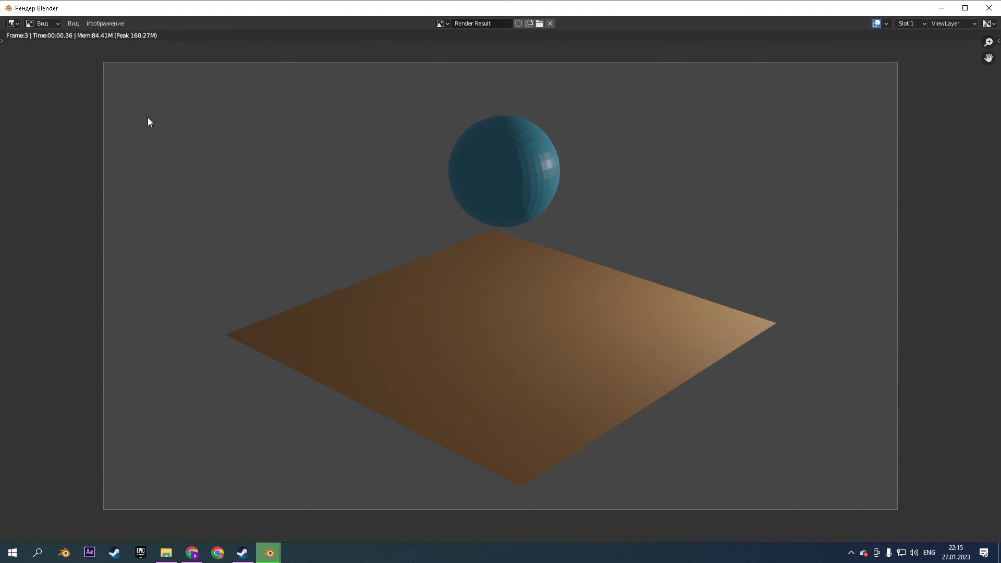